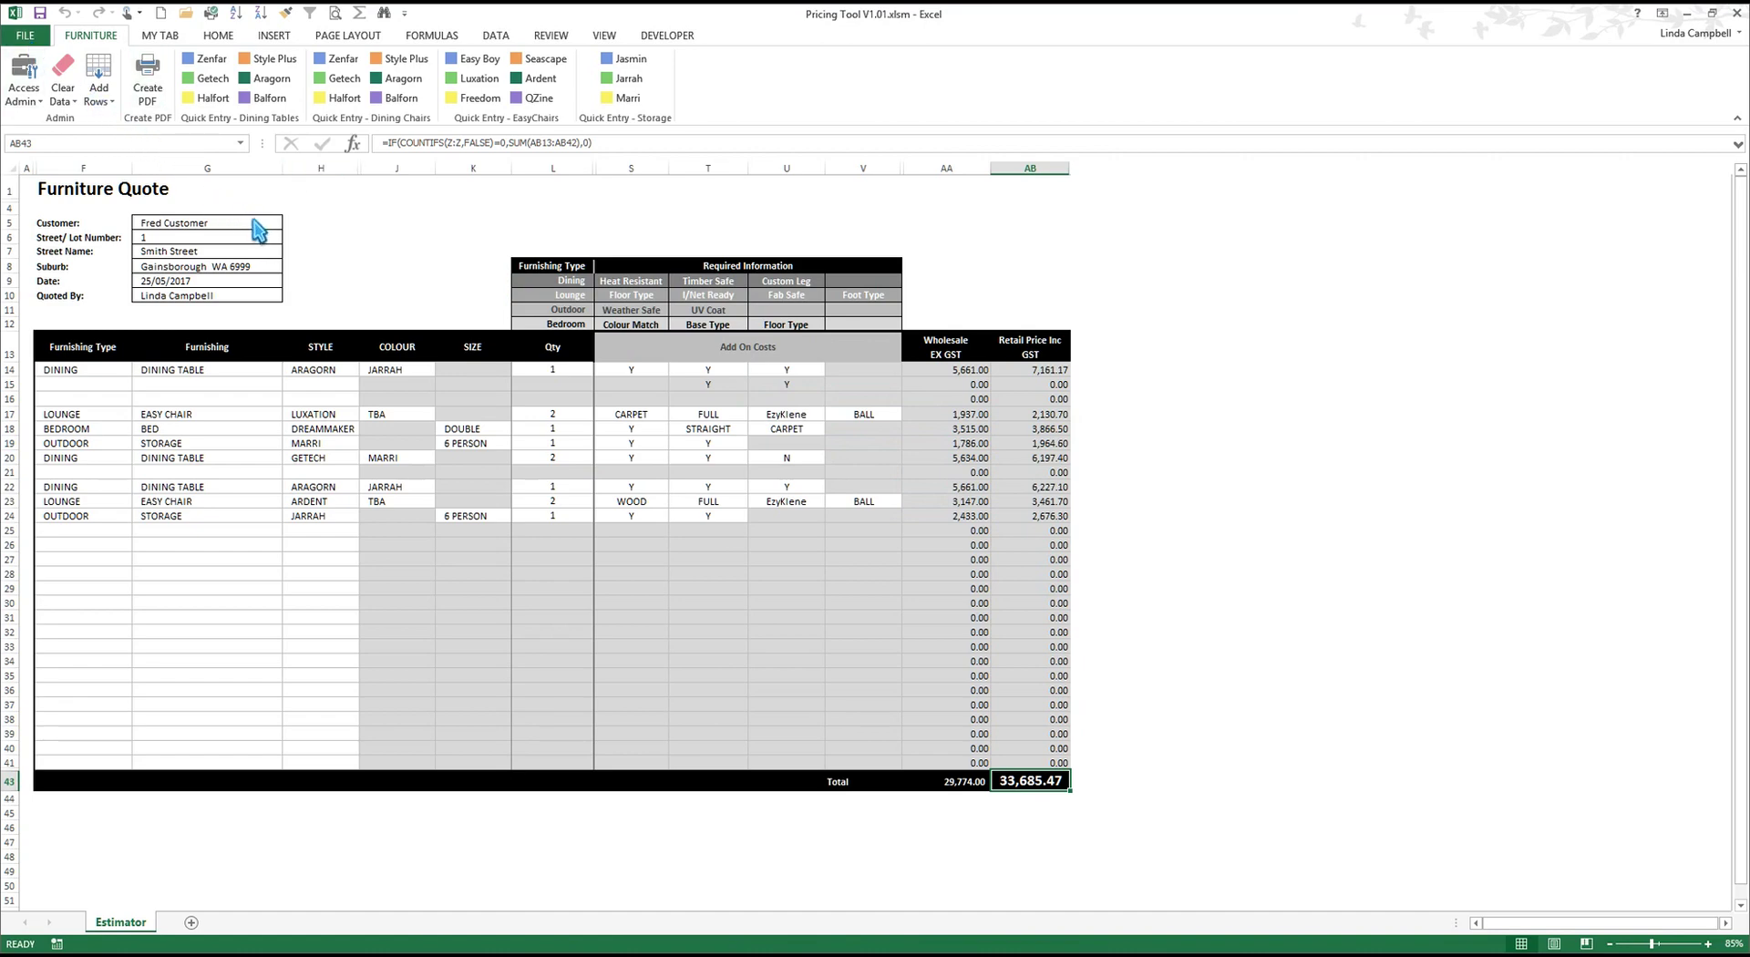
Review the quote's customer details, furnishing entries, quantities, add-on costs and wholesale and retail price ranges.
drag(257, 227, 267, 304)
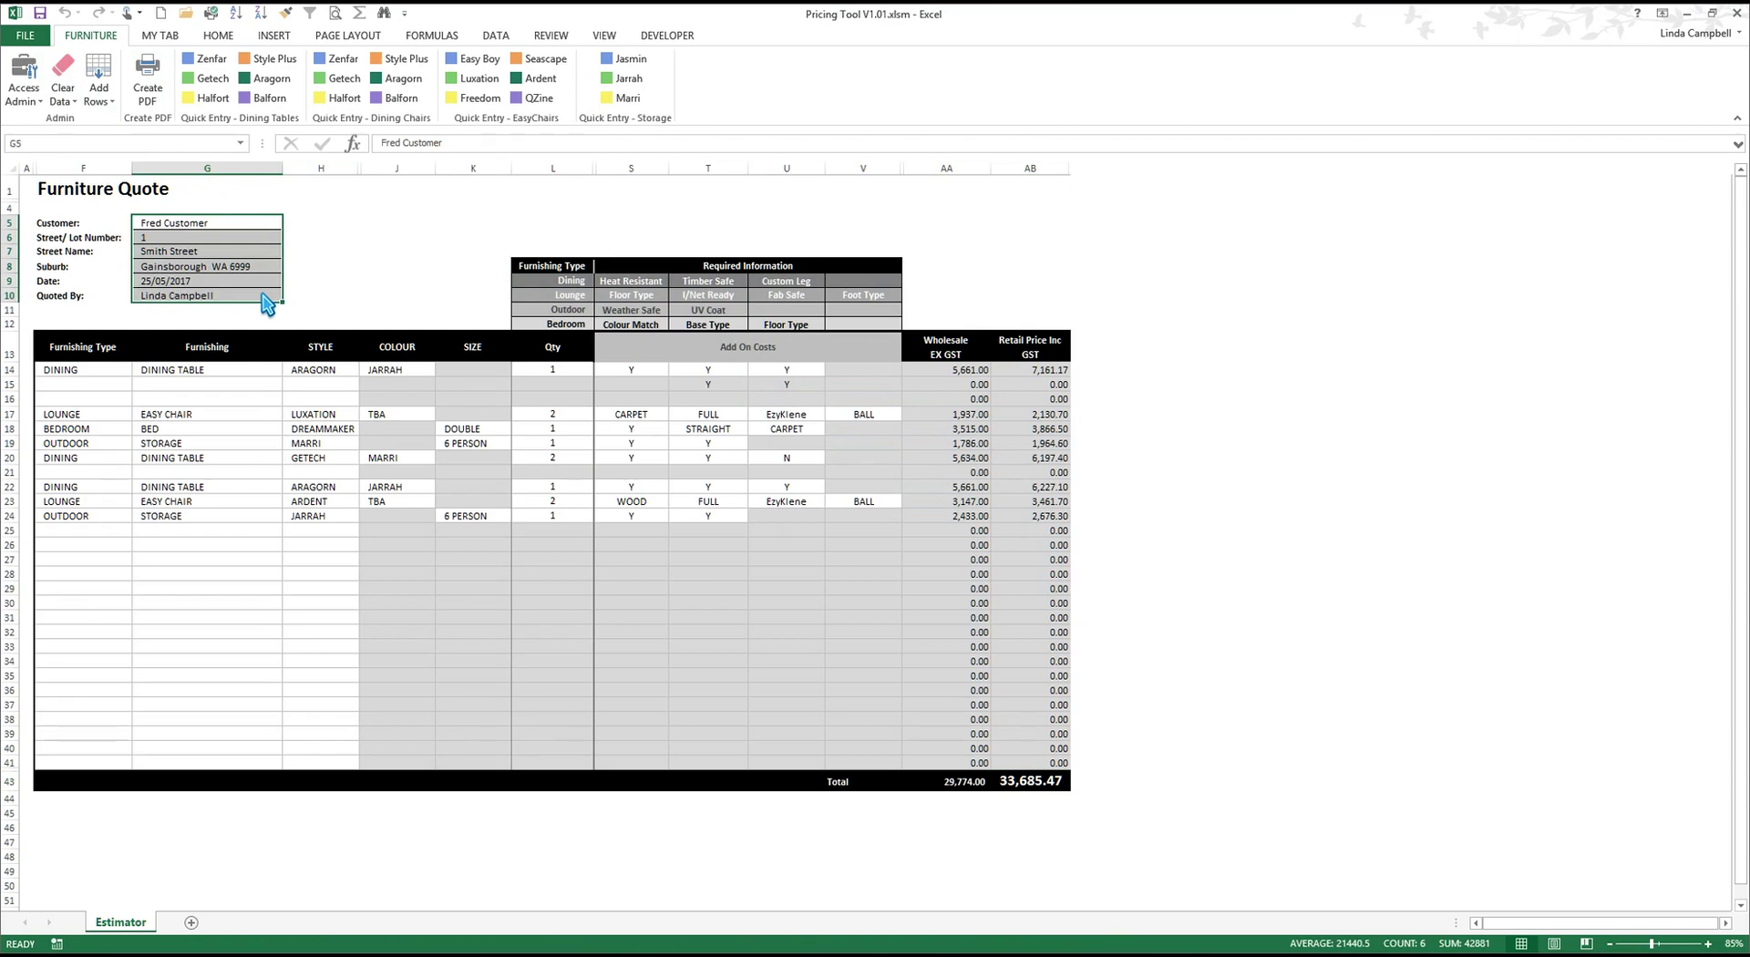
click(362, 292)
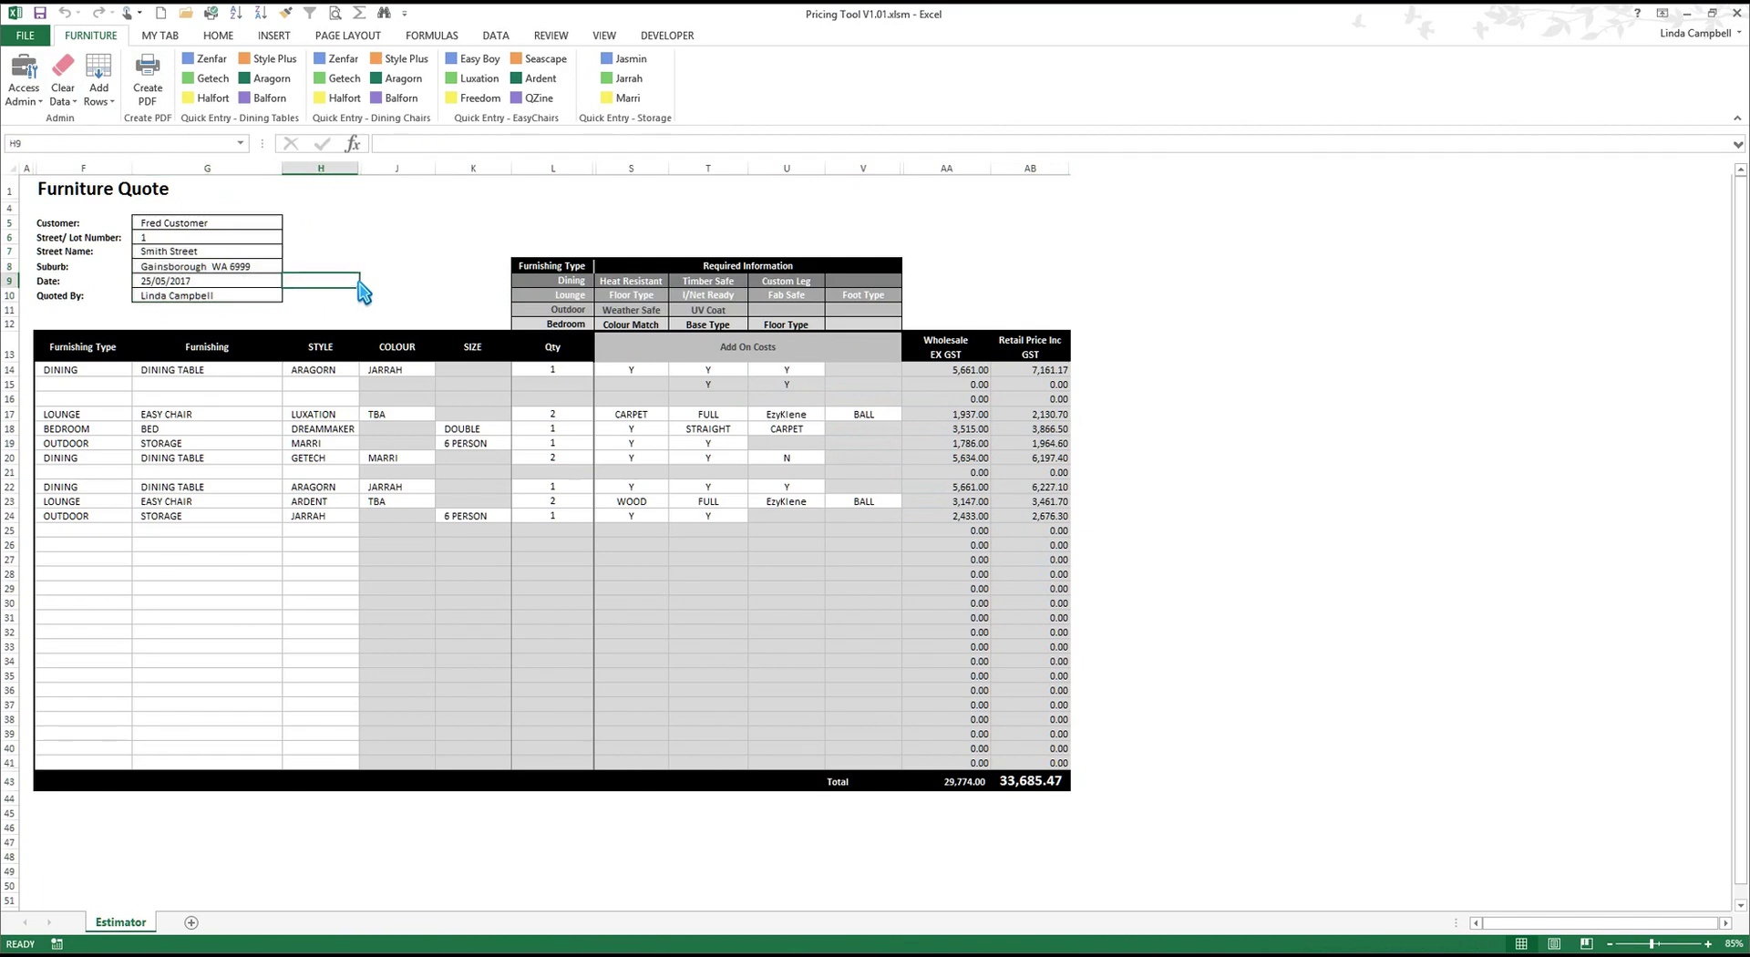
drag(119, 369, 477, 770)
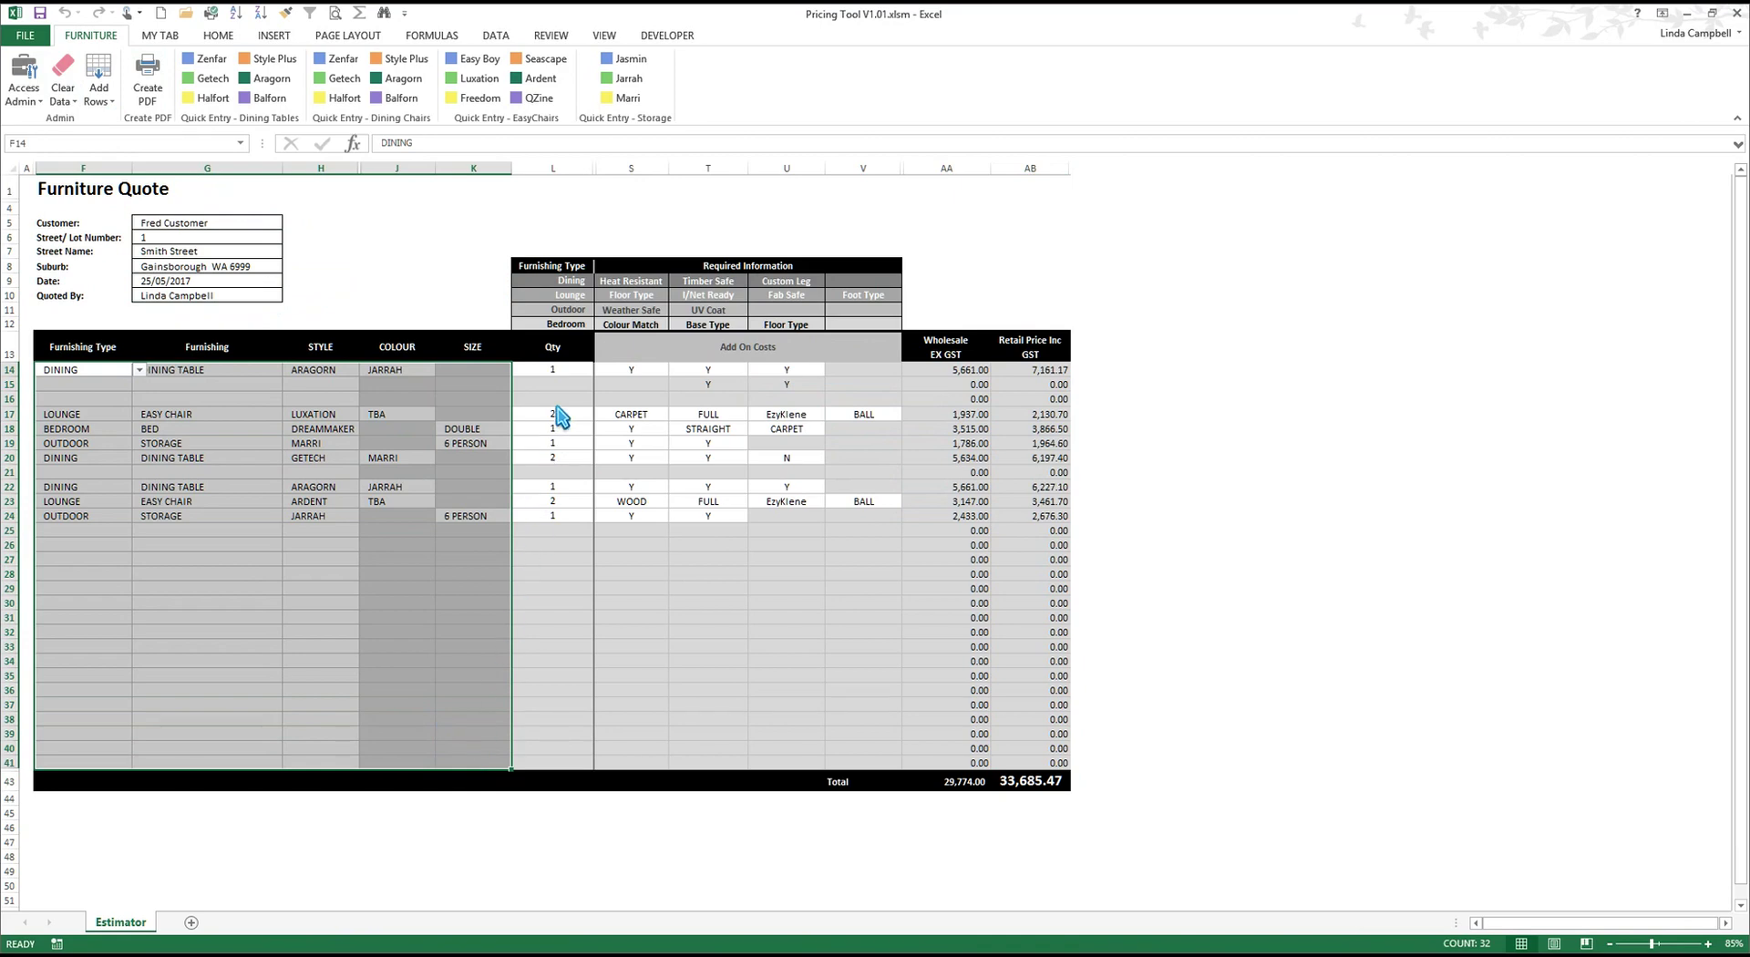
drag(565, 374, 577, 769)
drag(618, 370, 882, 773)
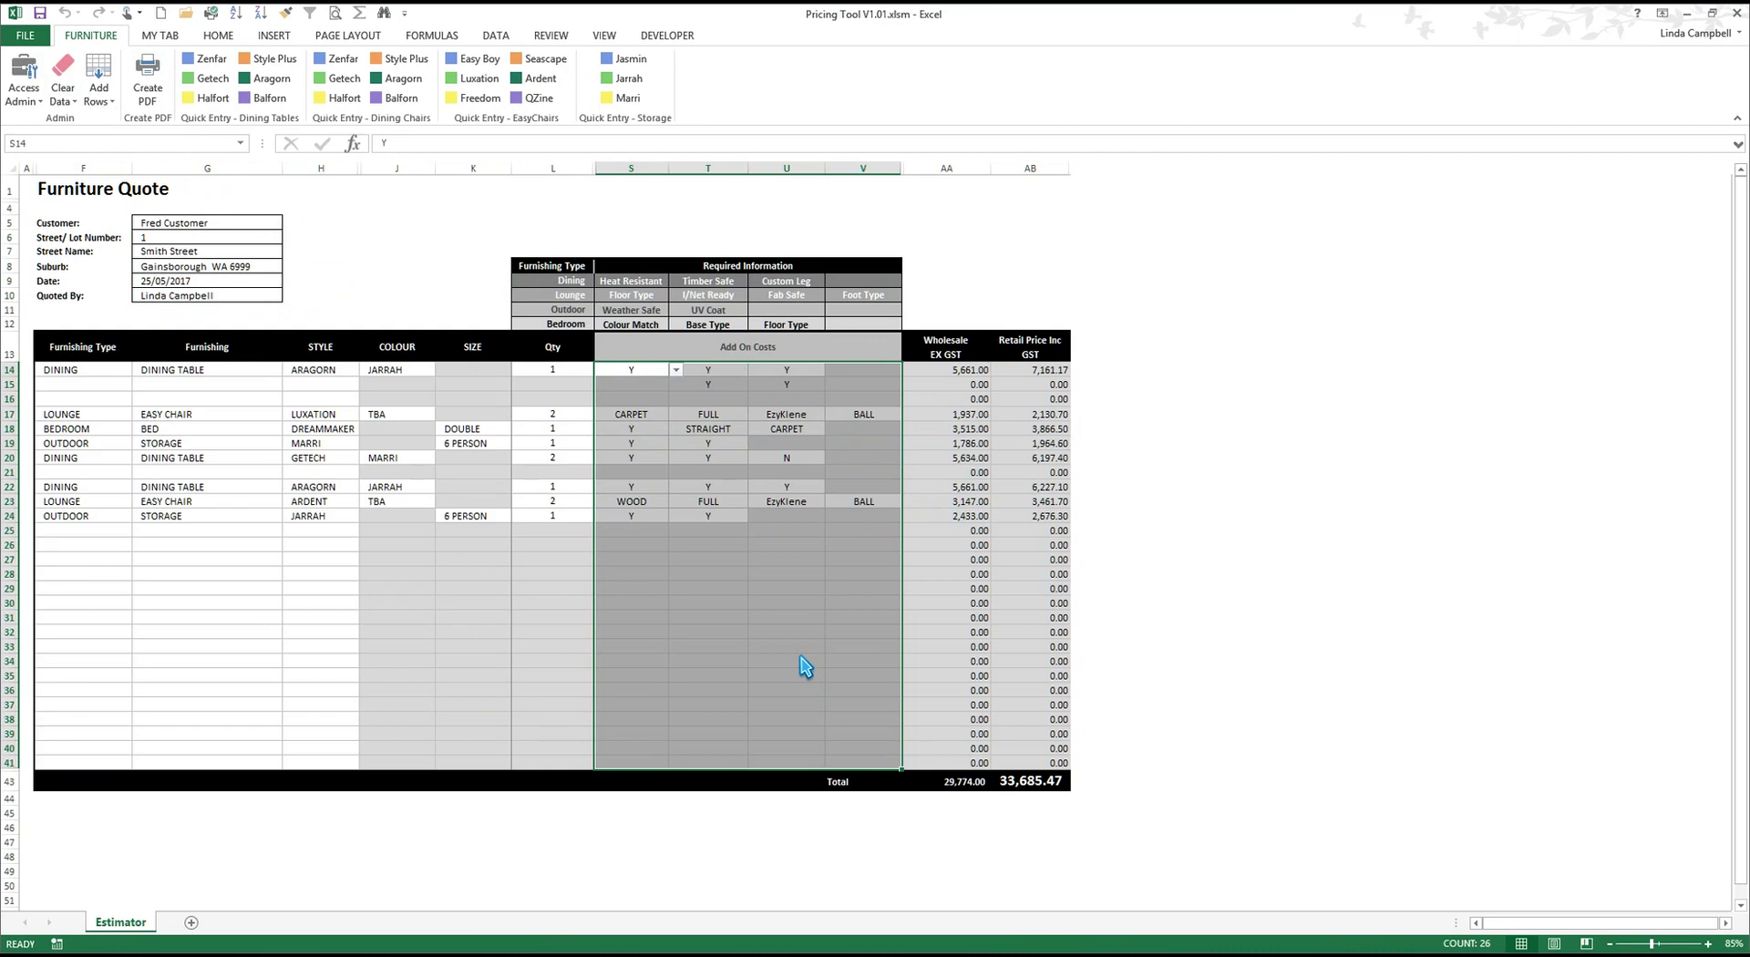
drag(950, 372, 953, 384)
drag(978, 496, 1040, 767)
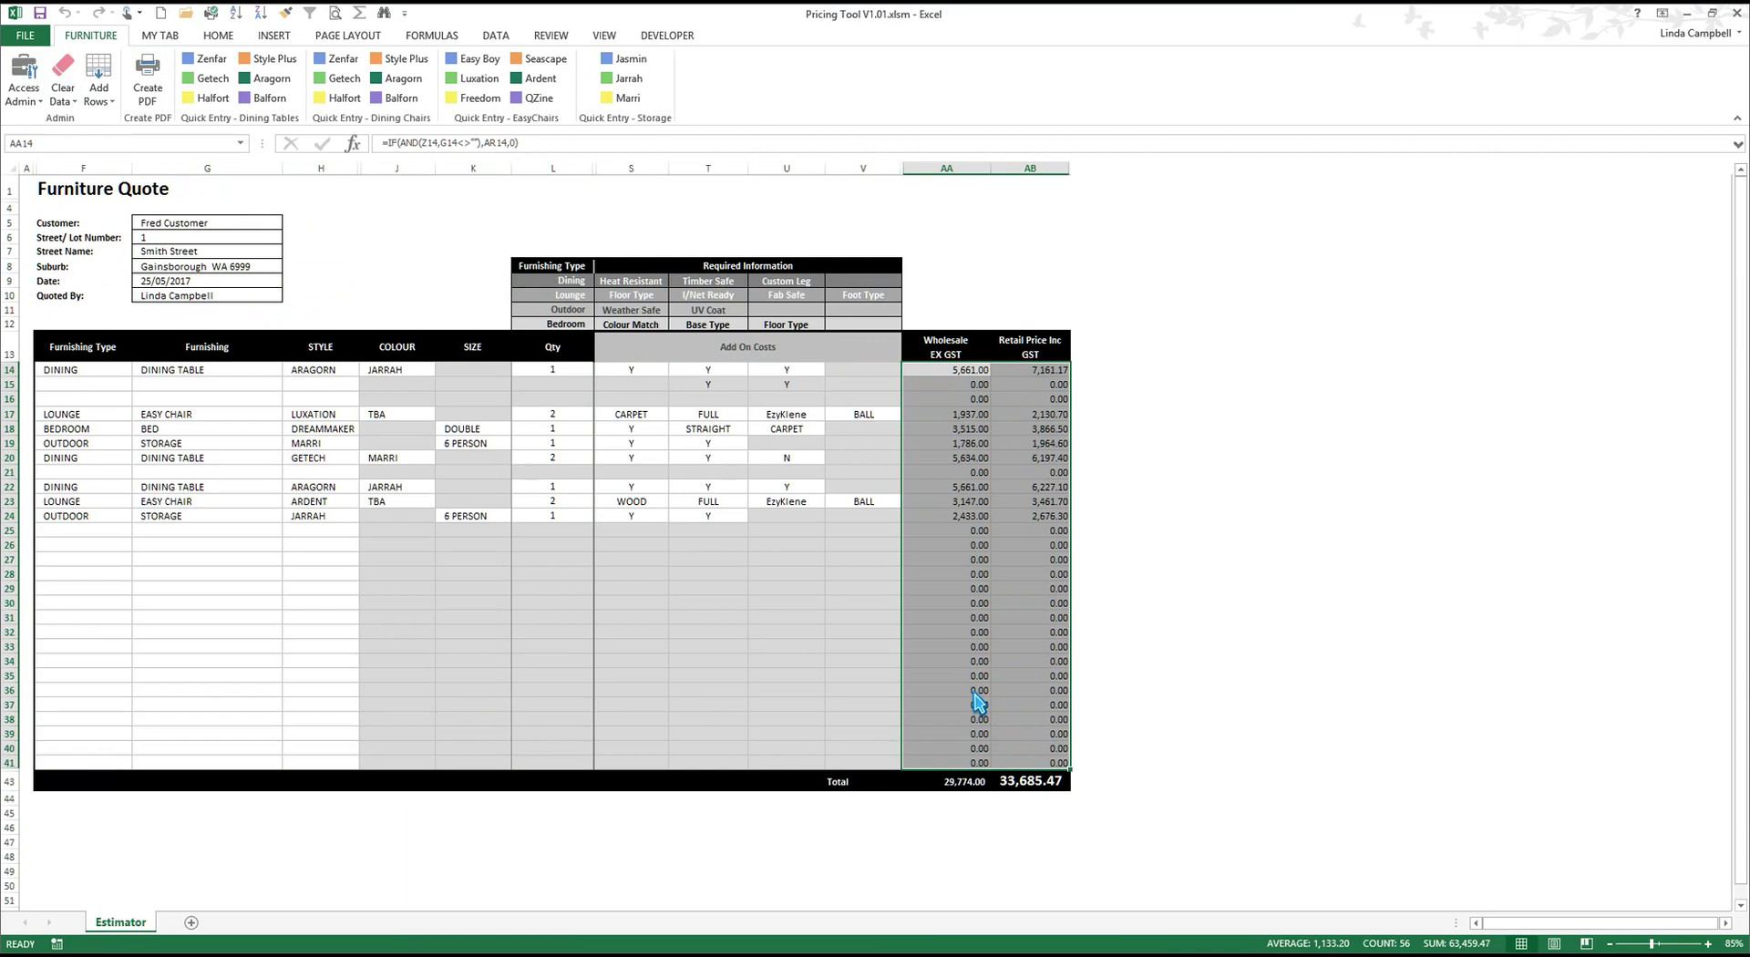
click(189, 820)
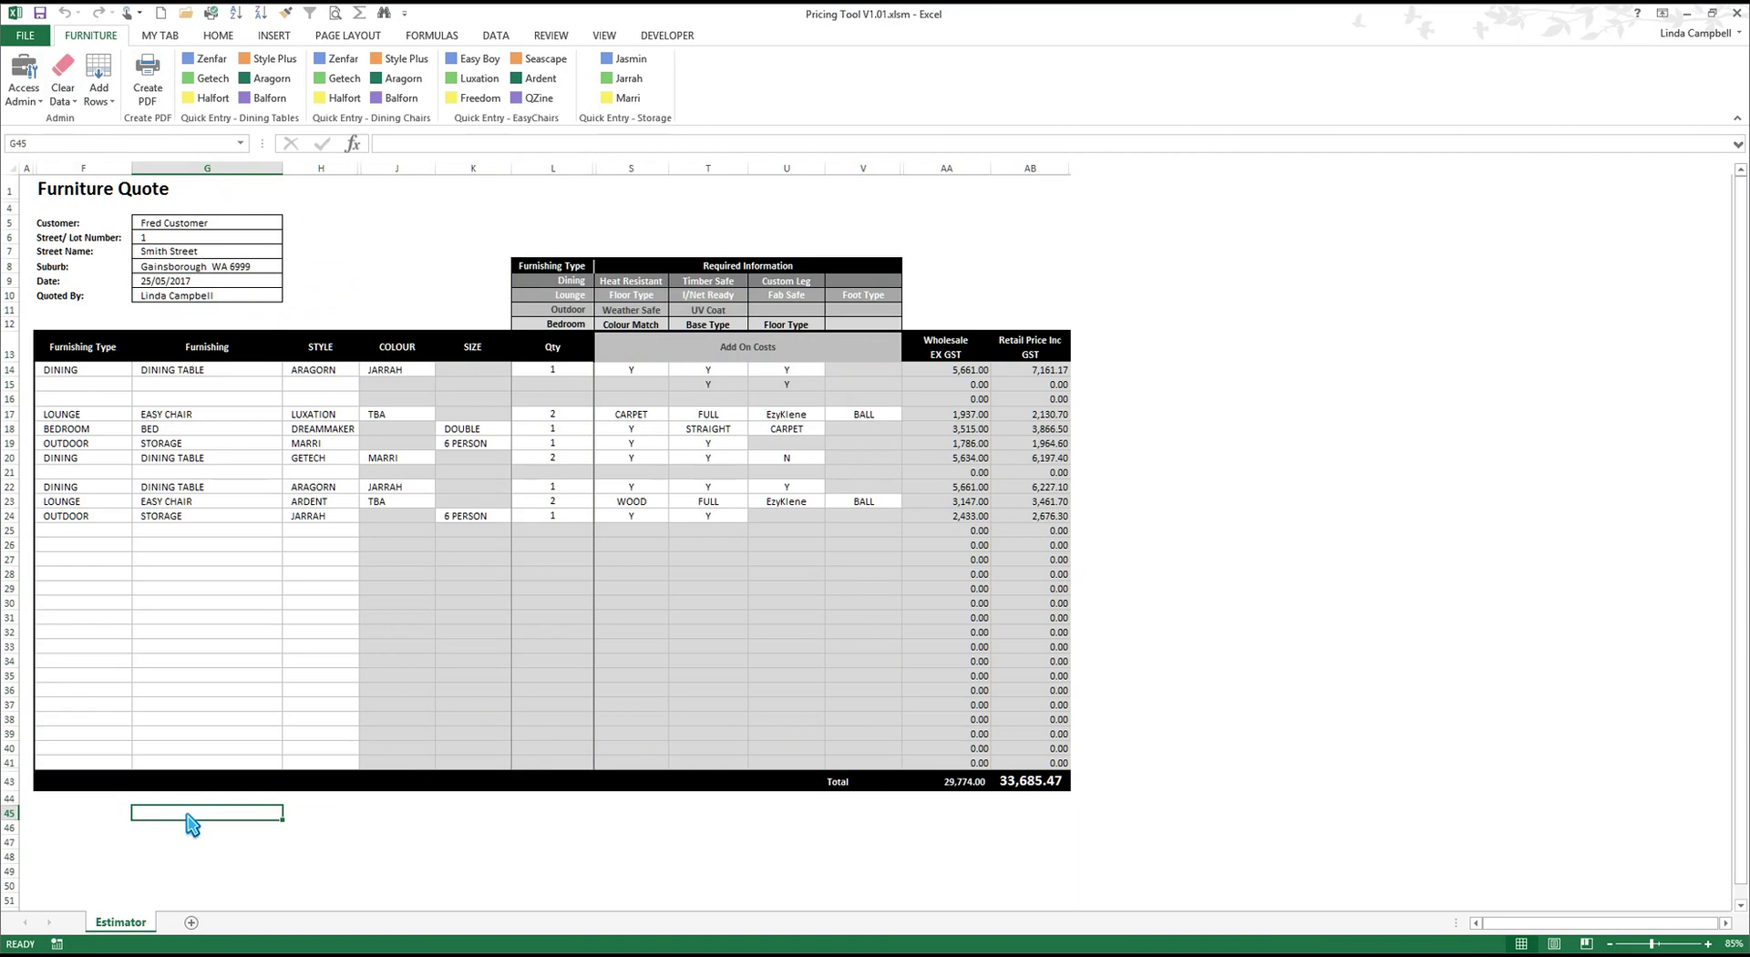
Check the available Furnishing Type choices in rows 14, 21 and 25 without changing them.
click(119, 370)
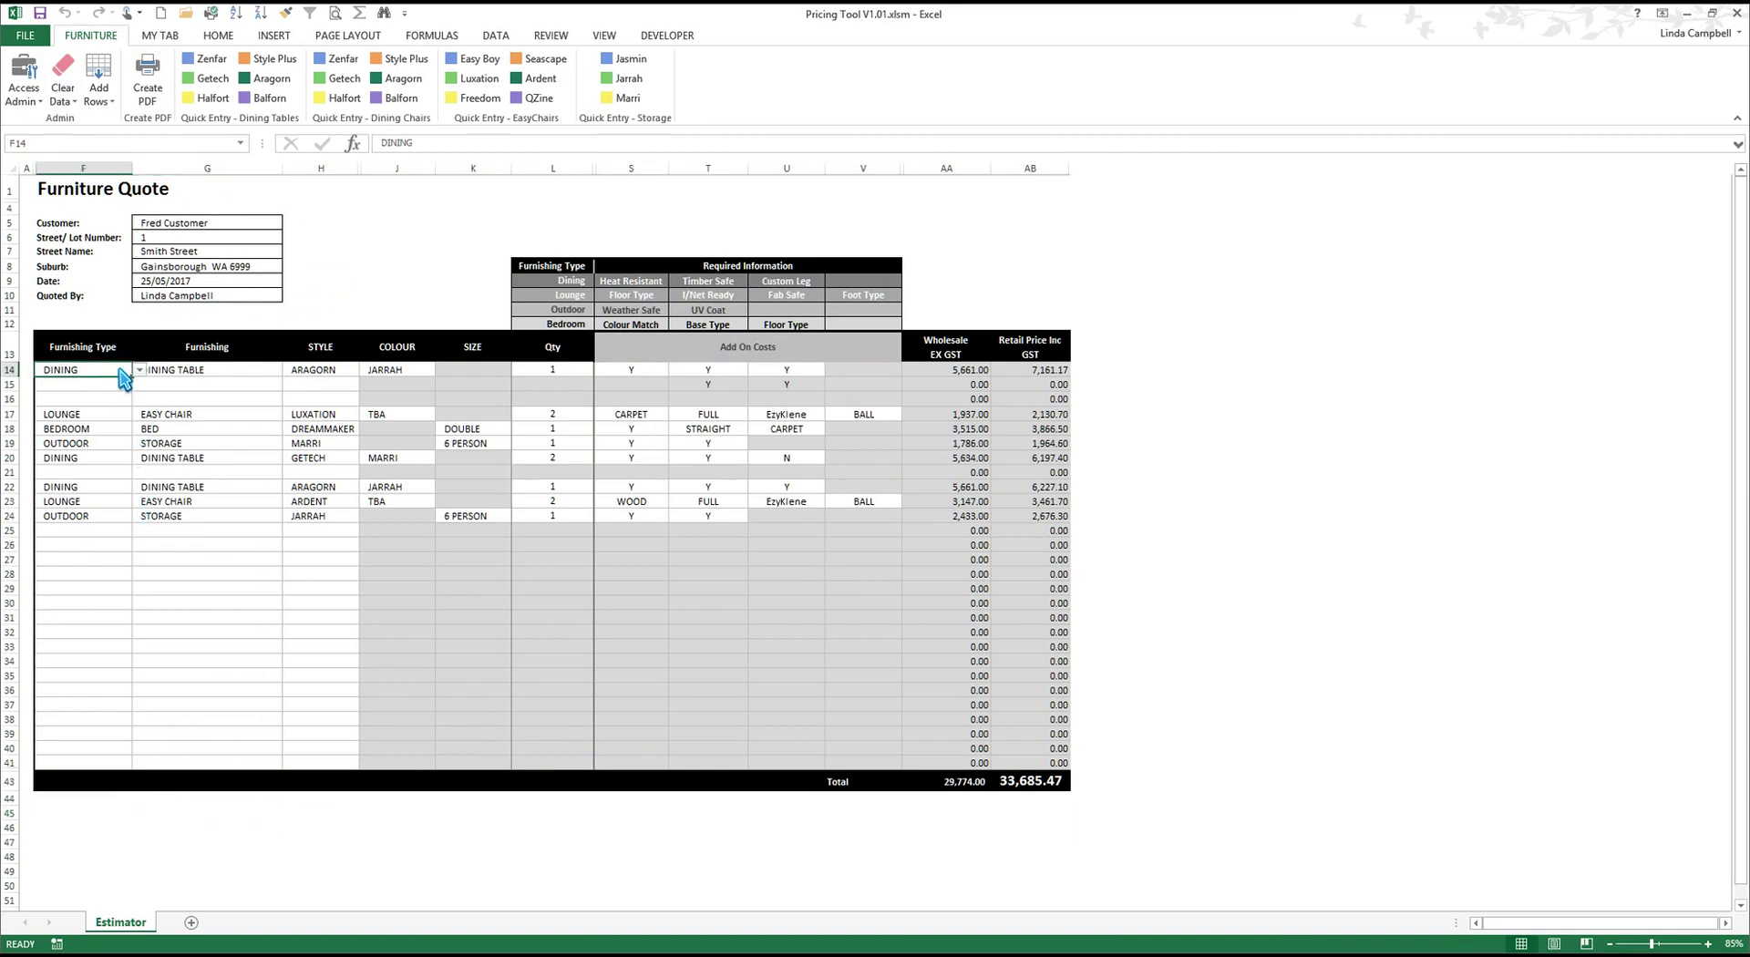
click(139, 370)
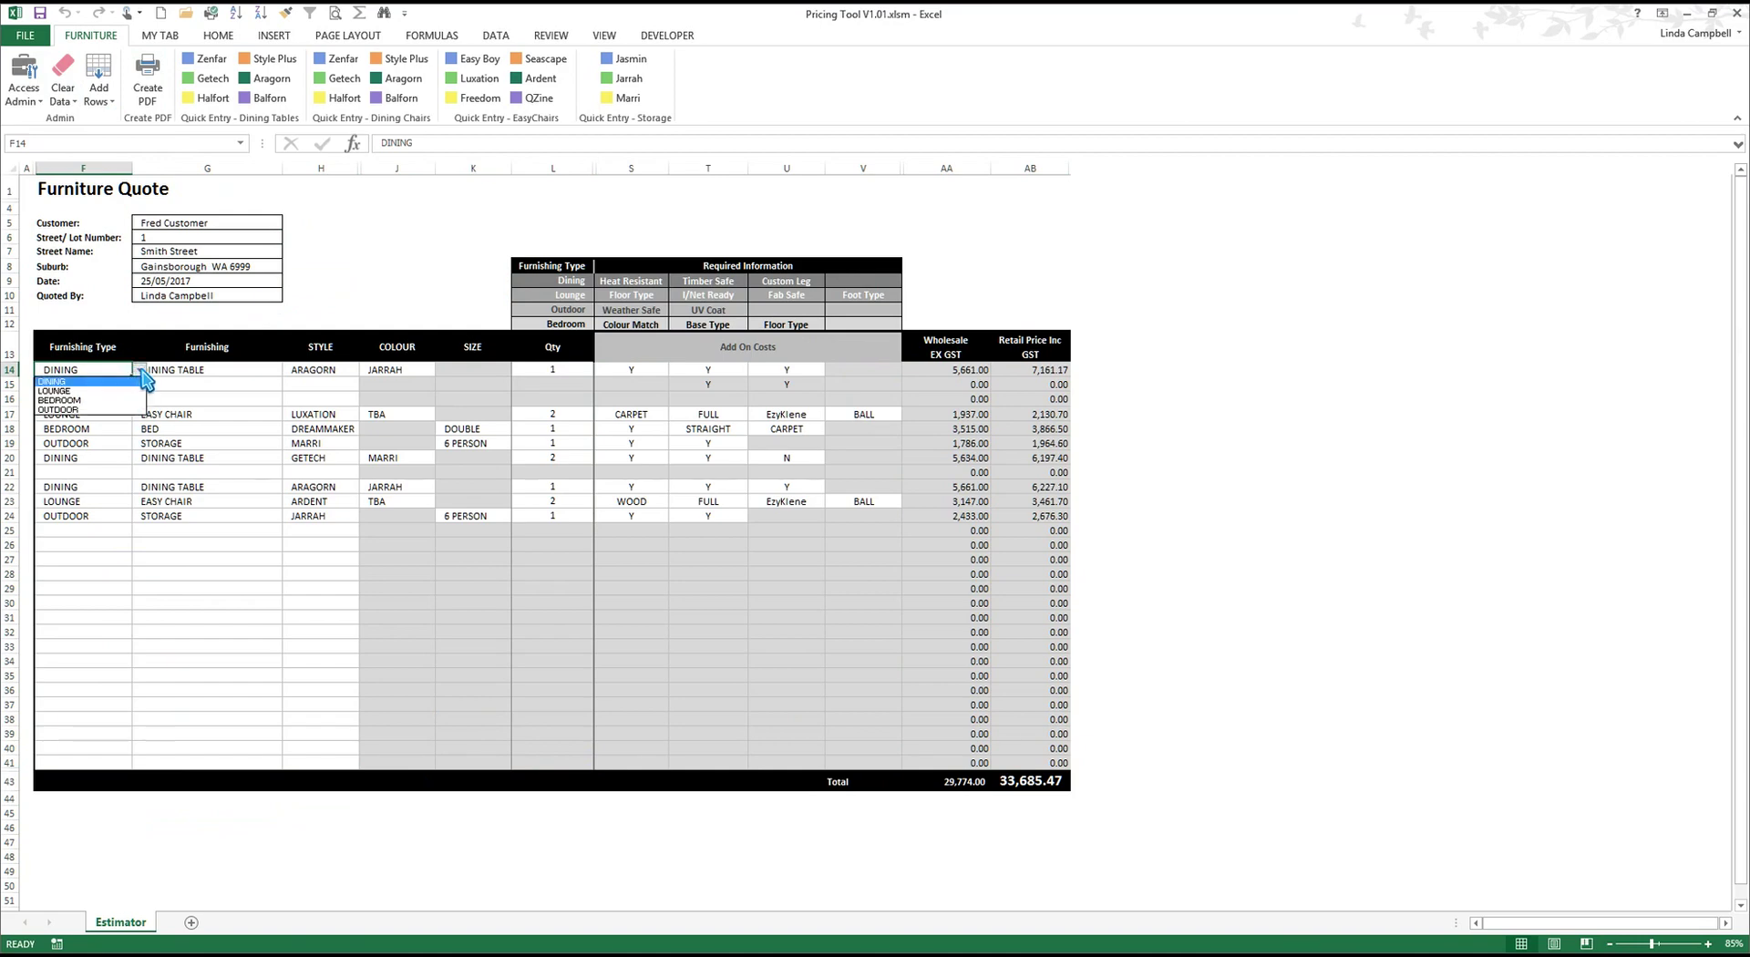
click(109, 485)
click(114, 472)
click(139, 472)
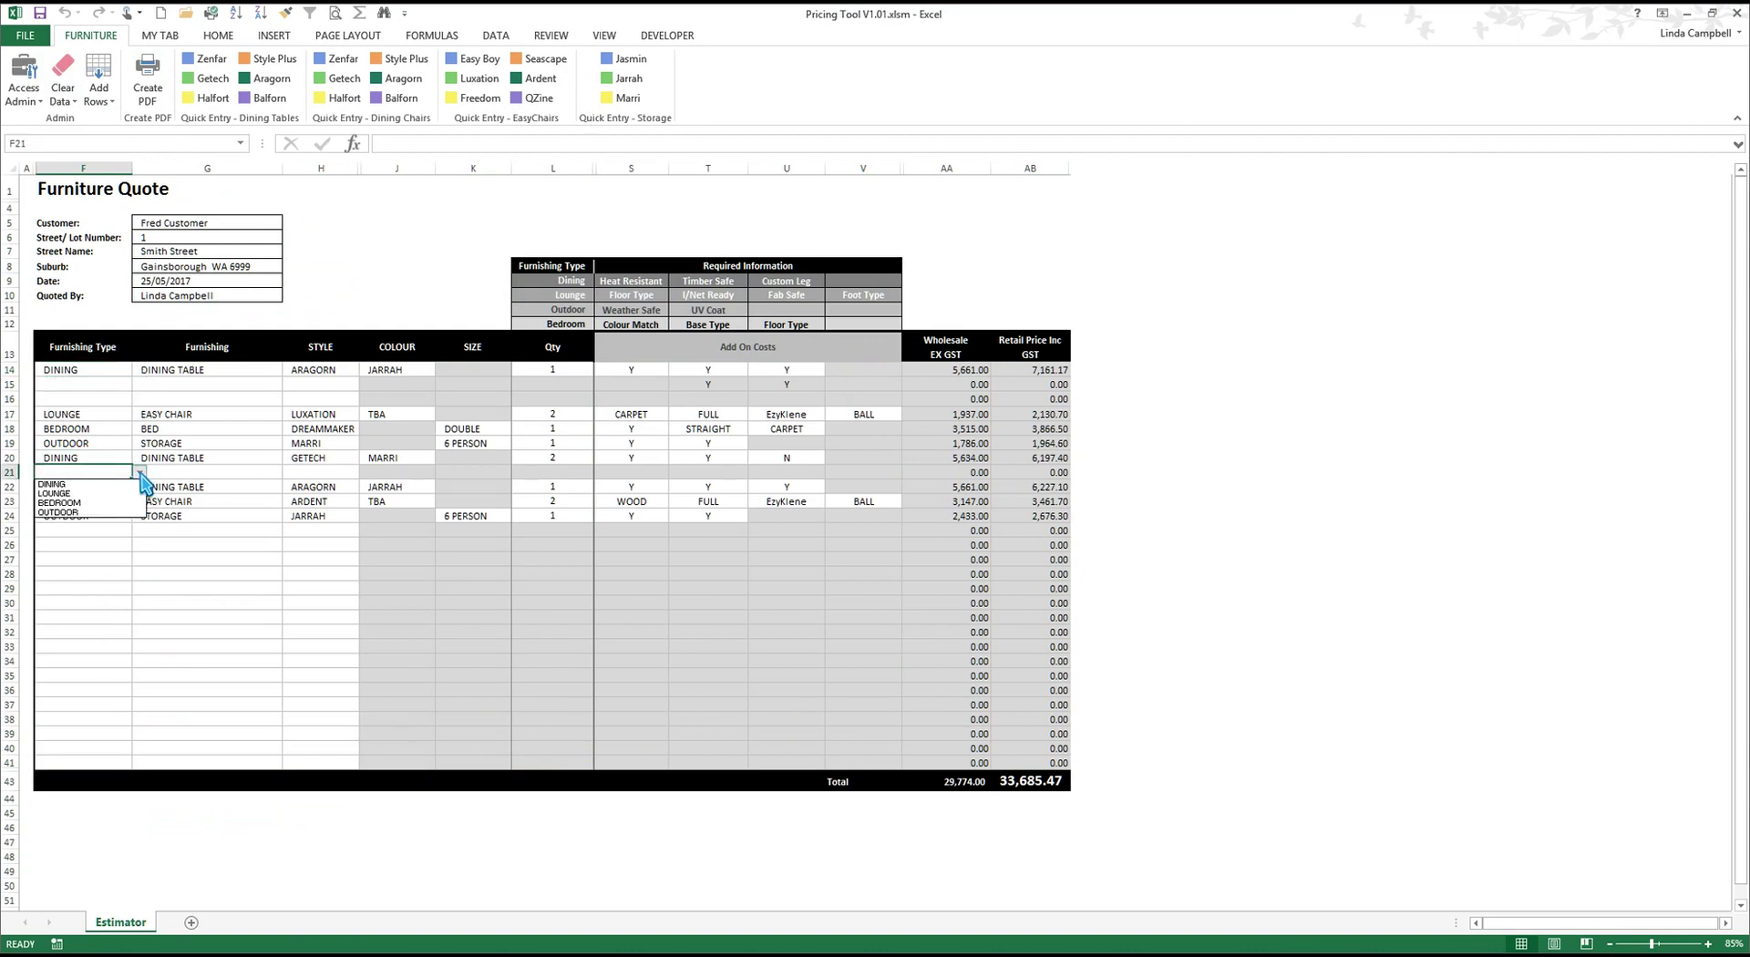
click(139, 473)
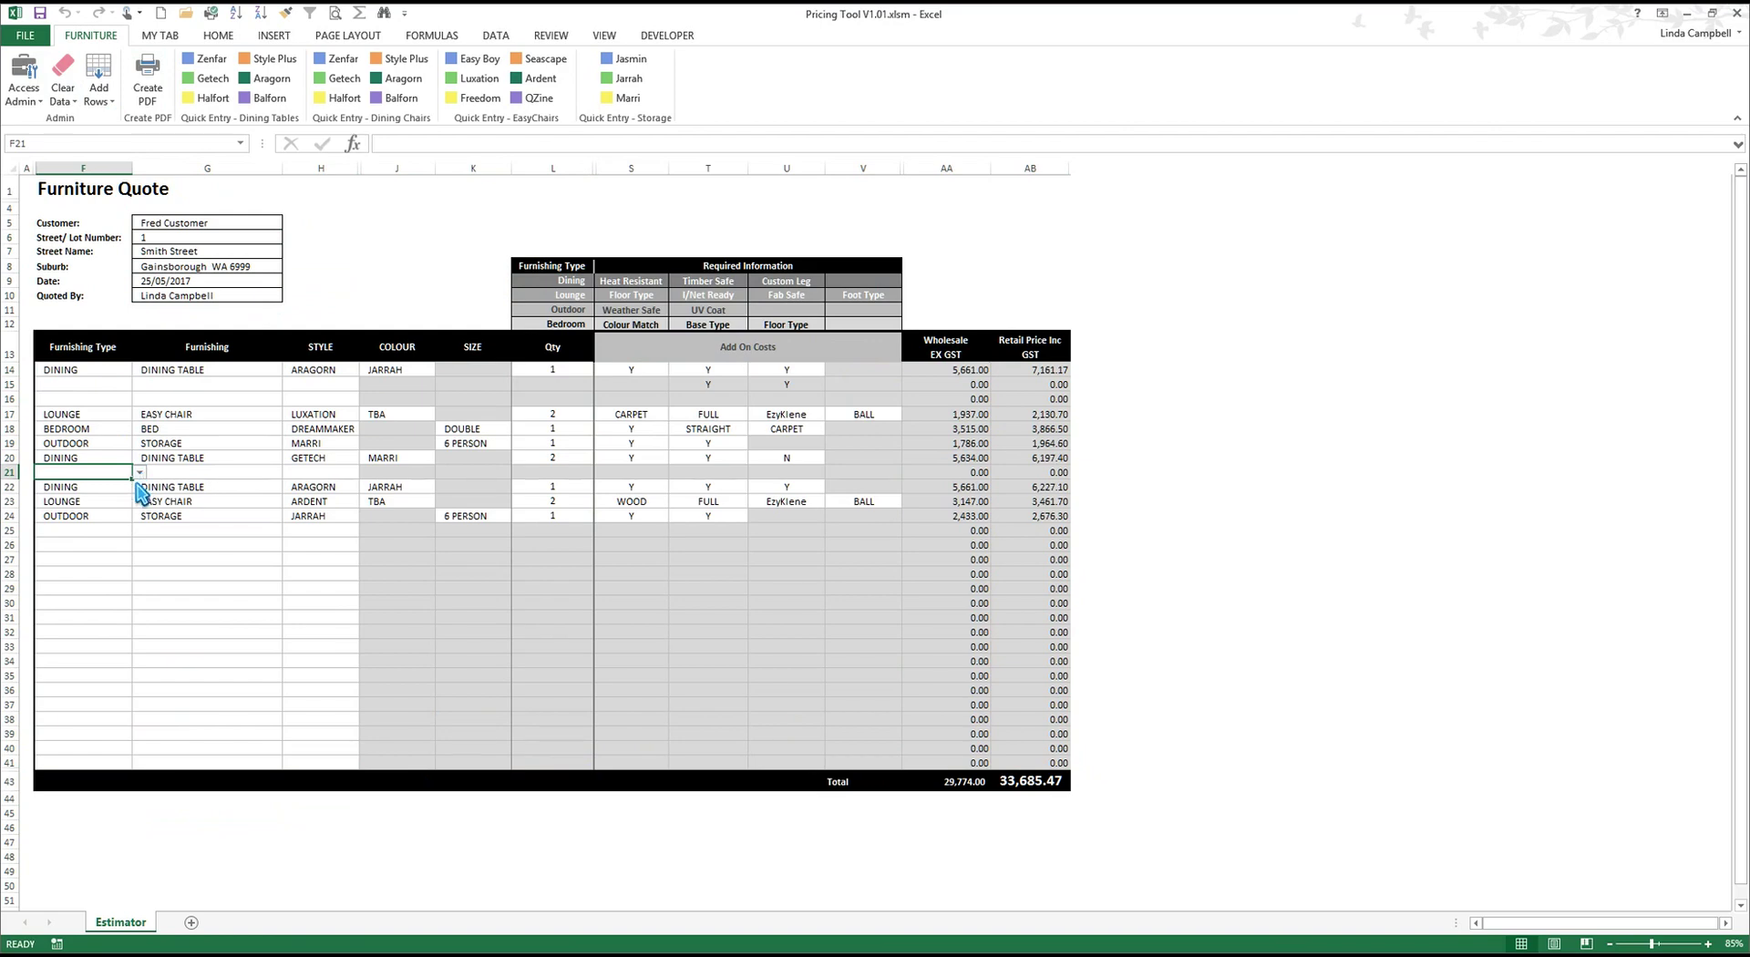
click(107, 530)
click(139, 530)
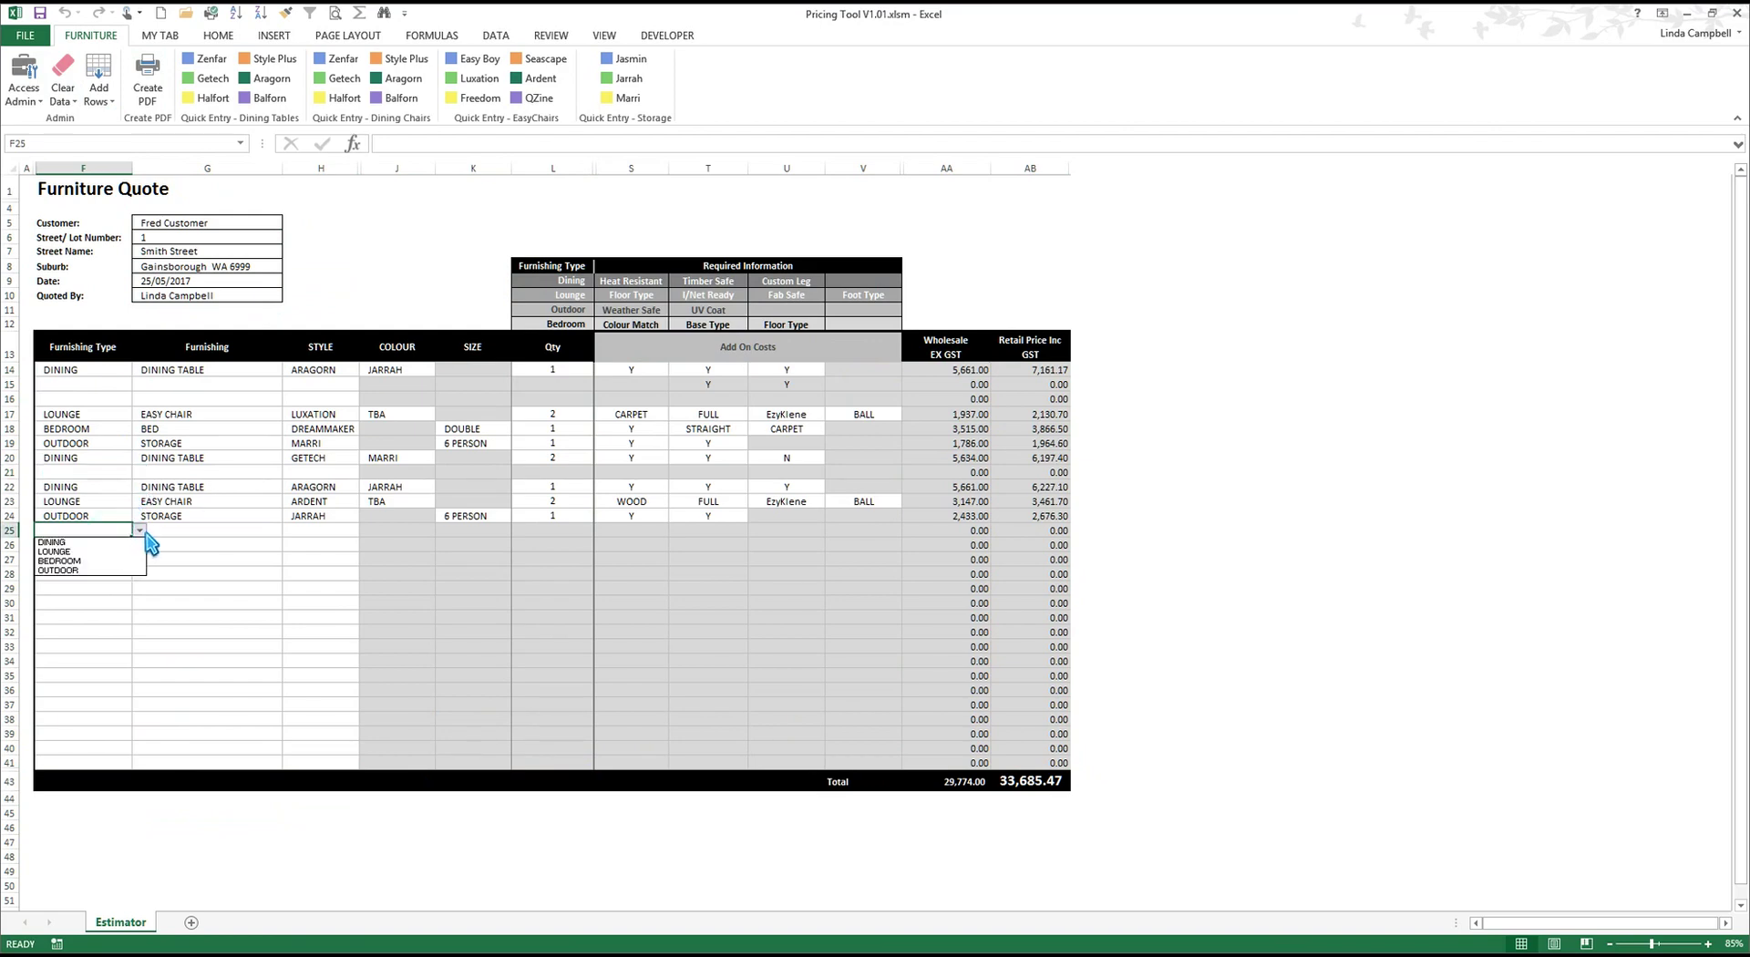
click(143, 531)
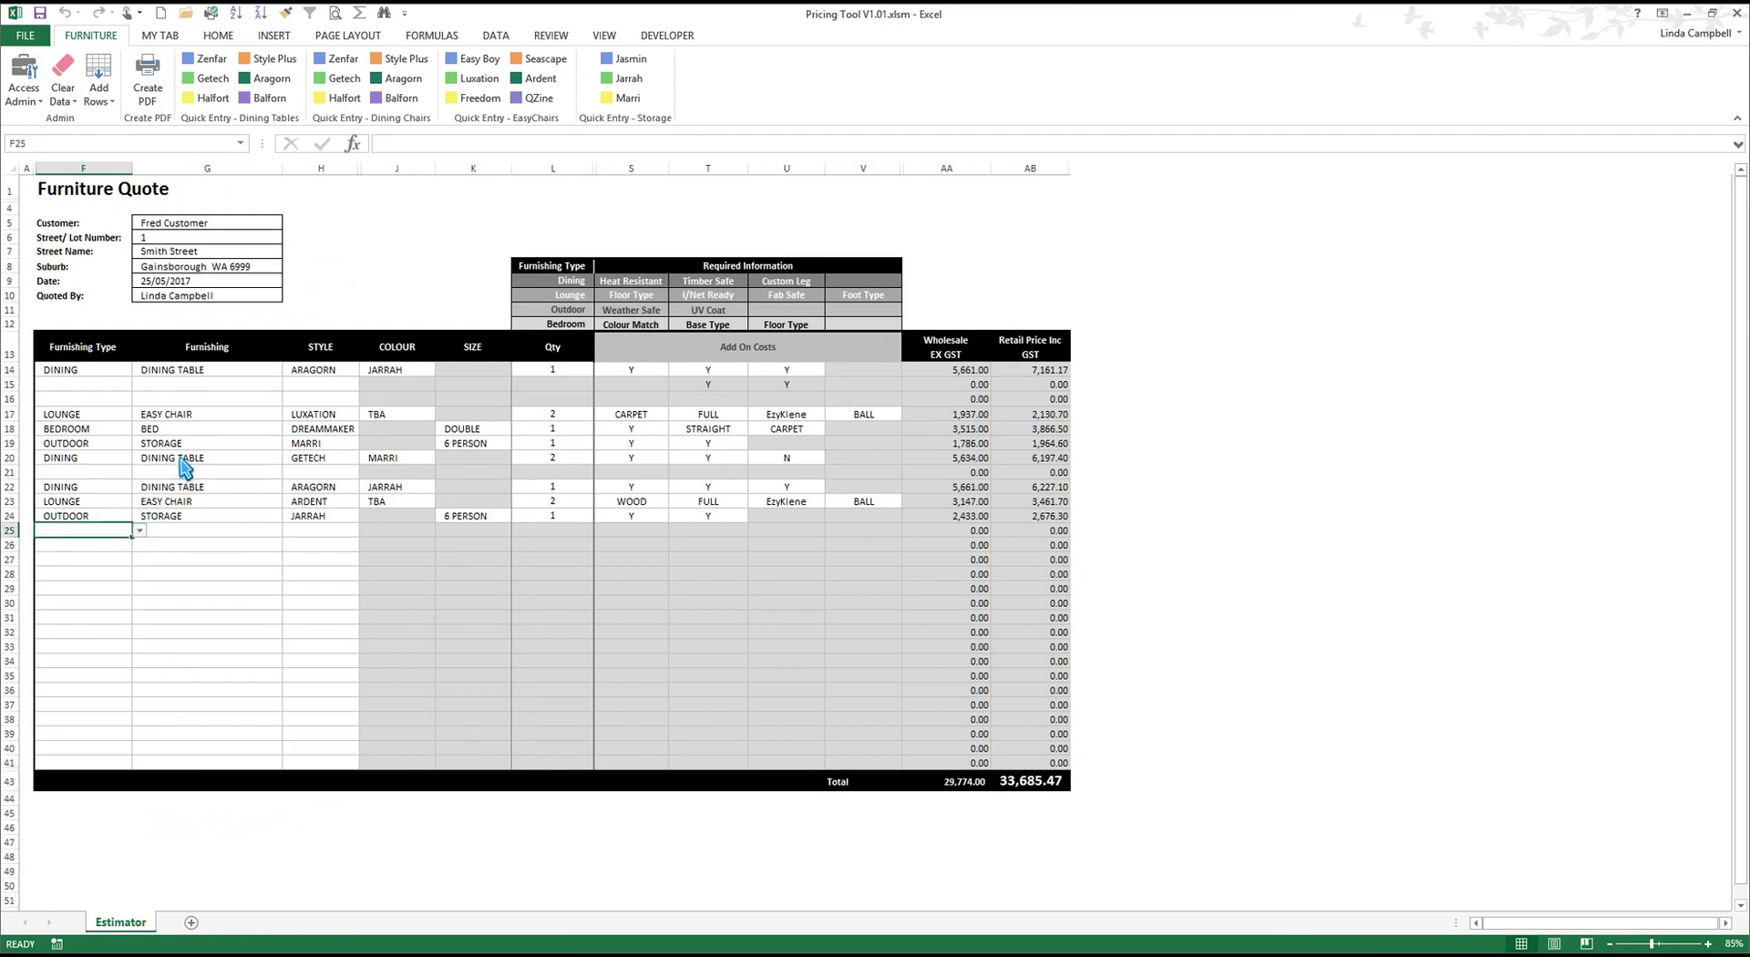
Check which Furnishing choices are offered for the DINING item in row 14.
click(225, 372)
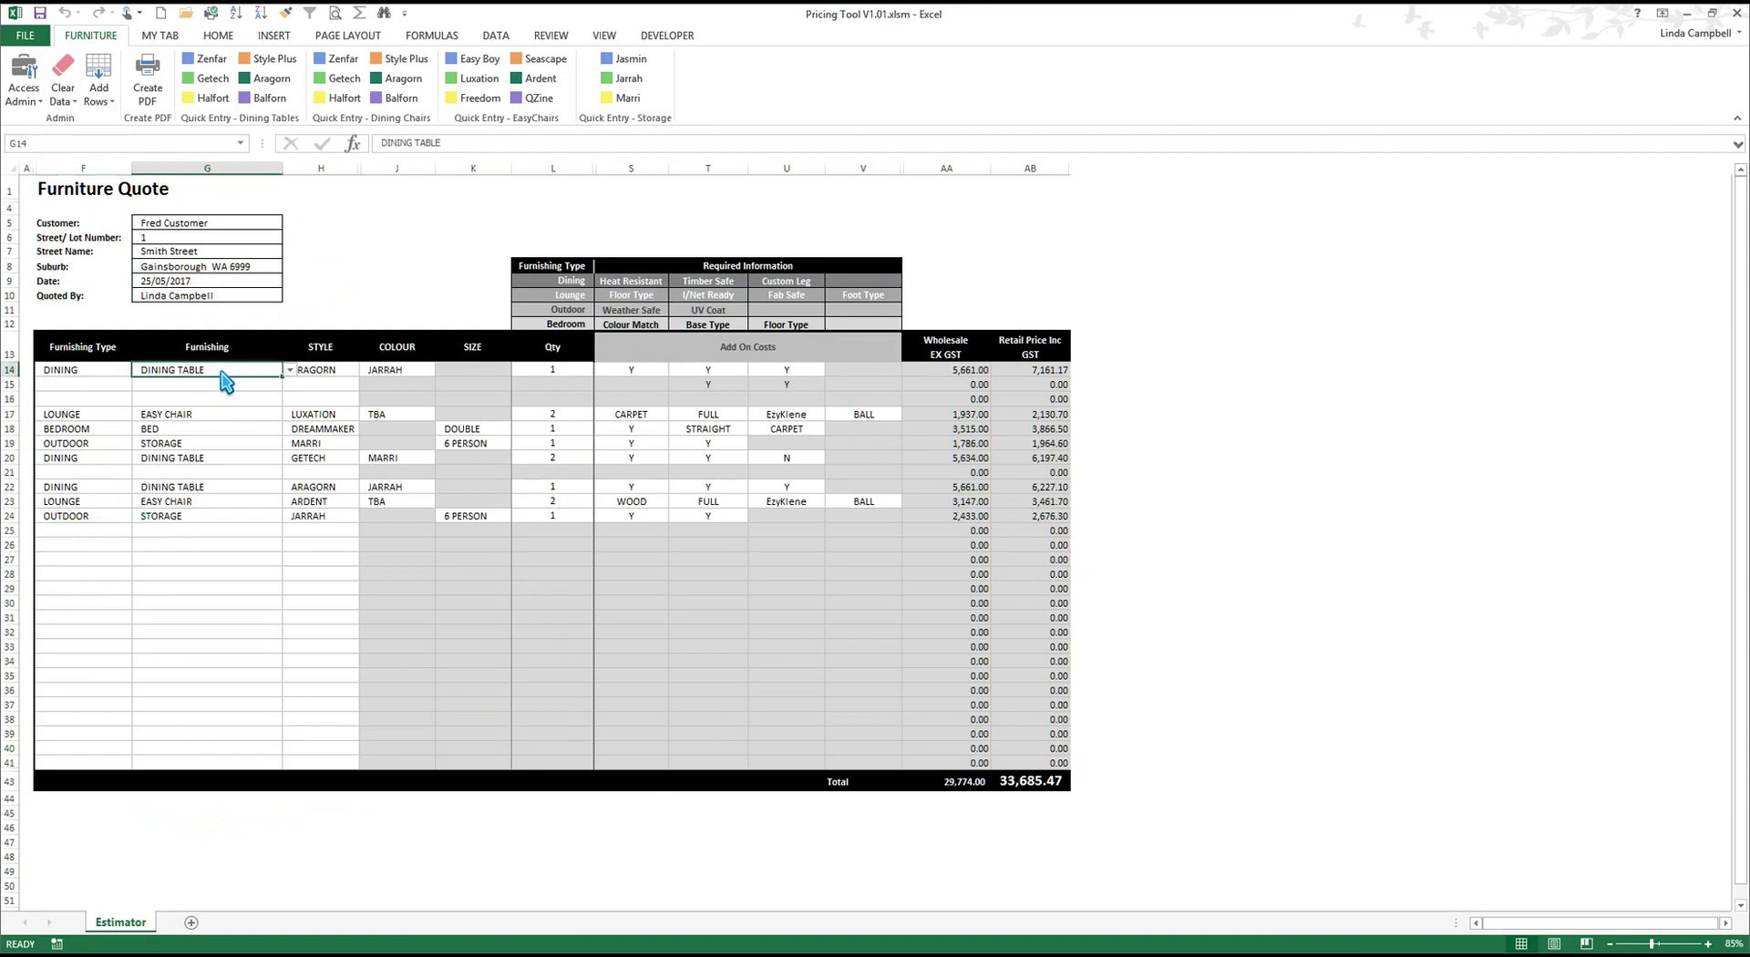
click(290, 370)
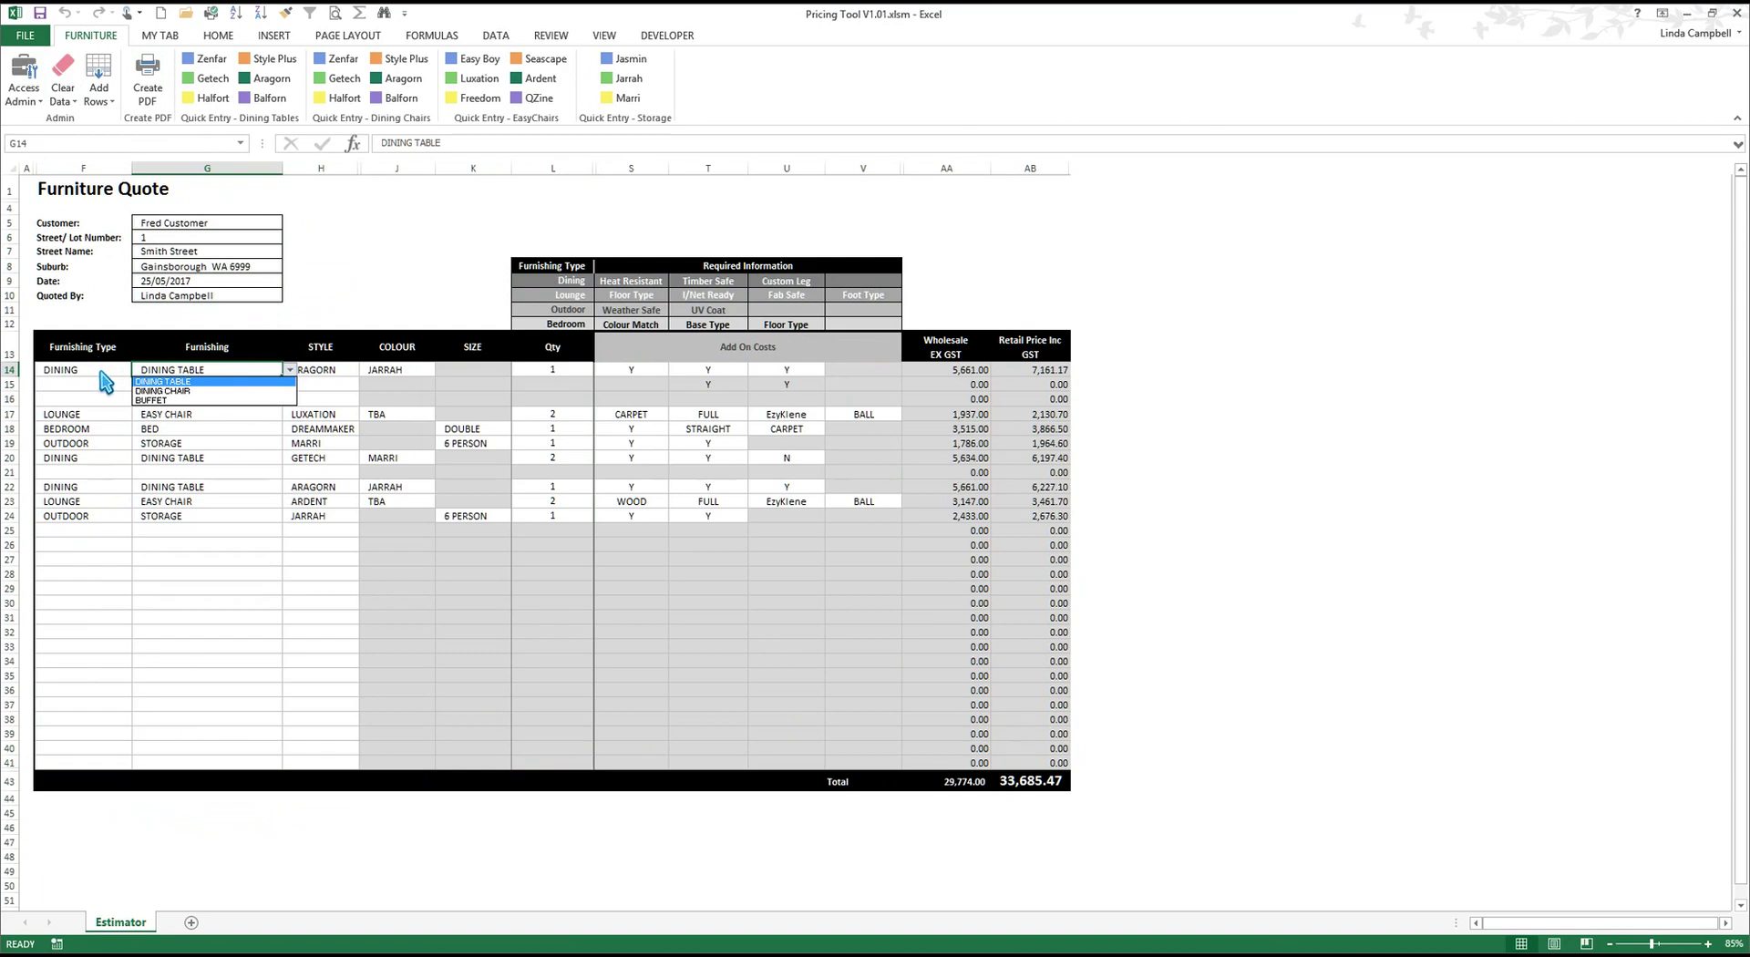
key(Escape)
Change the Furnishing of the LOUNGE item in row 17 to LIGHTS.
click(264, 417)
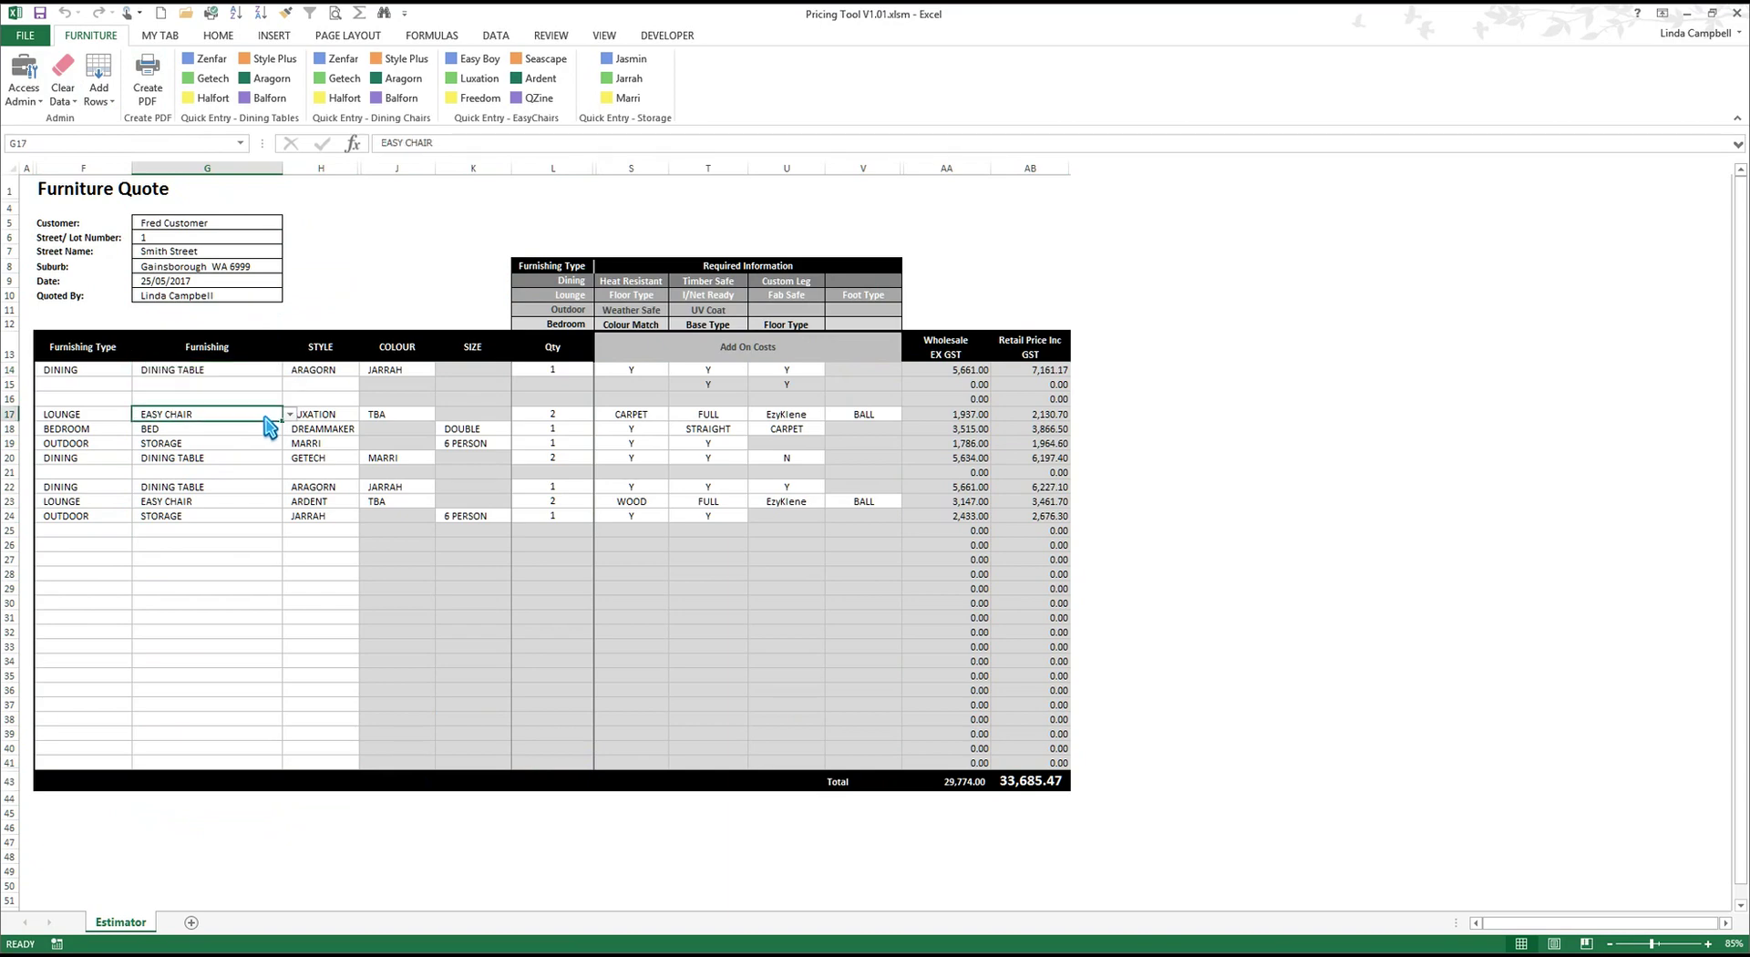
click(289, 415)
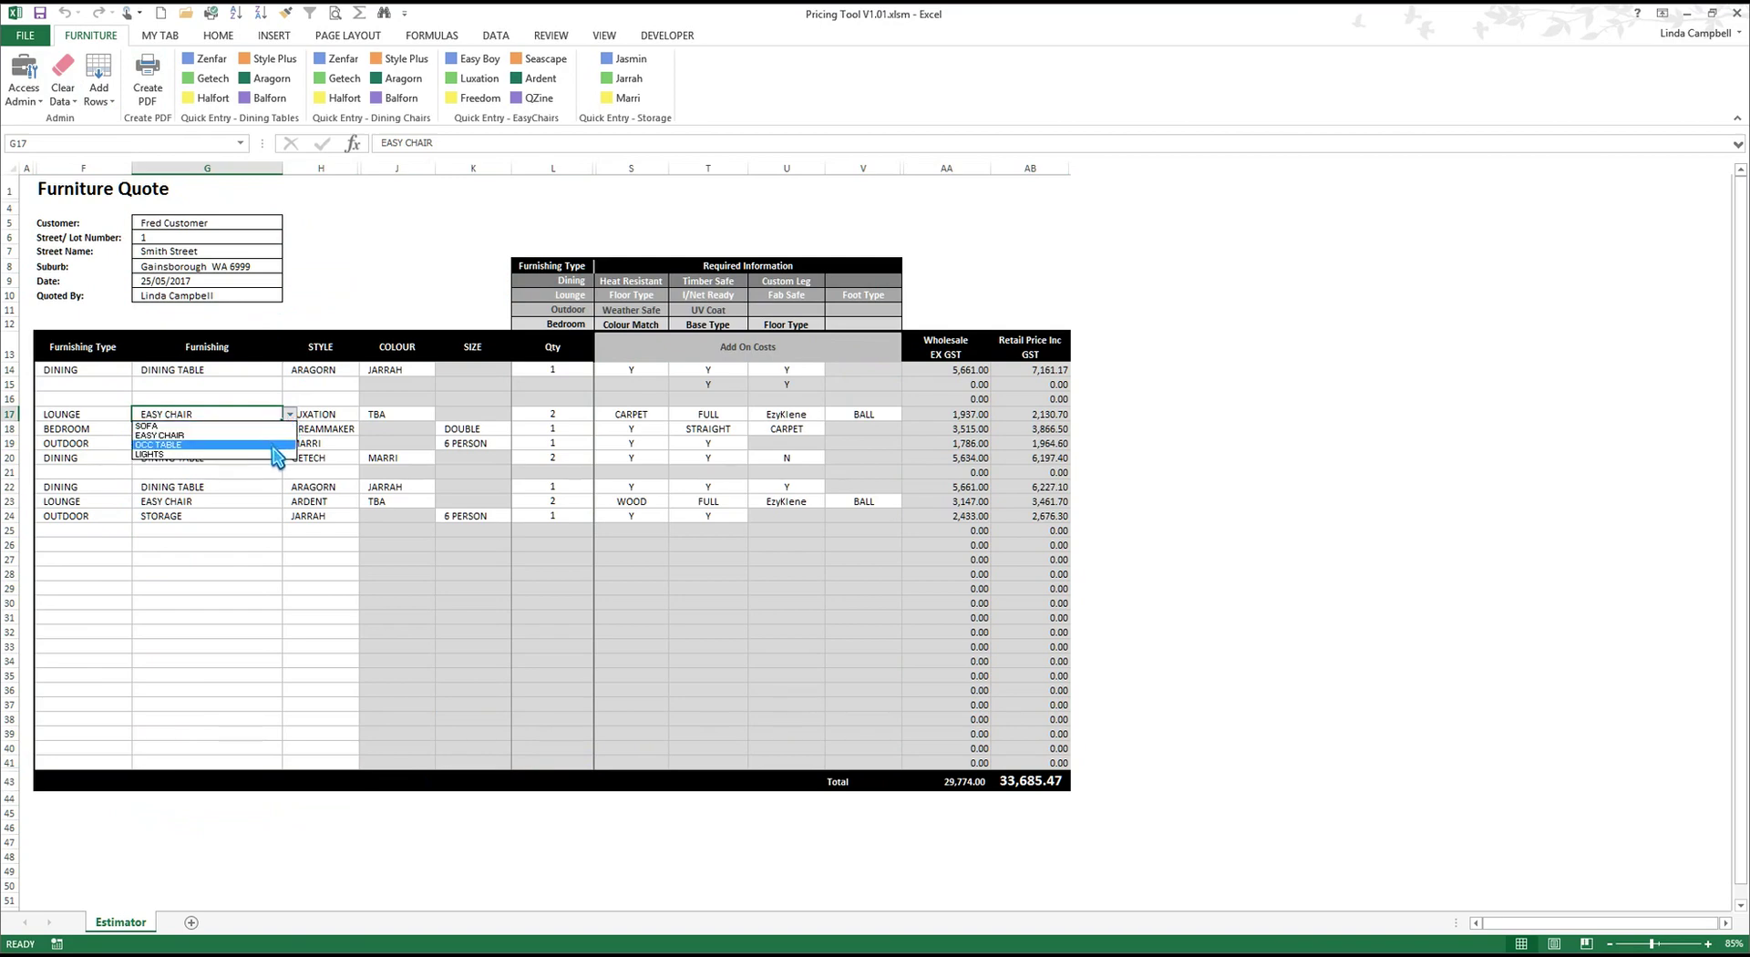
click(276, 454)
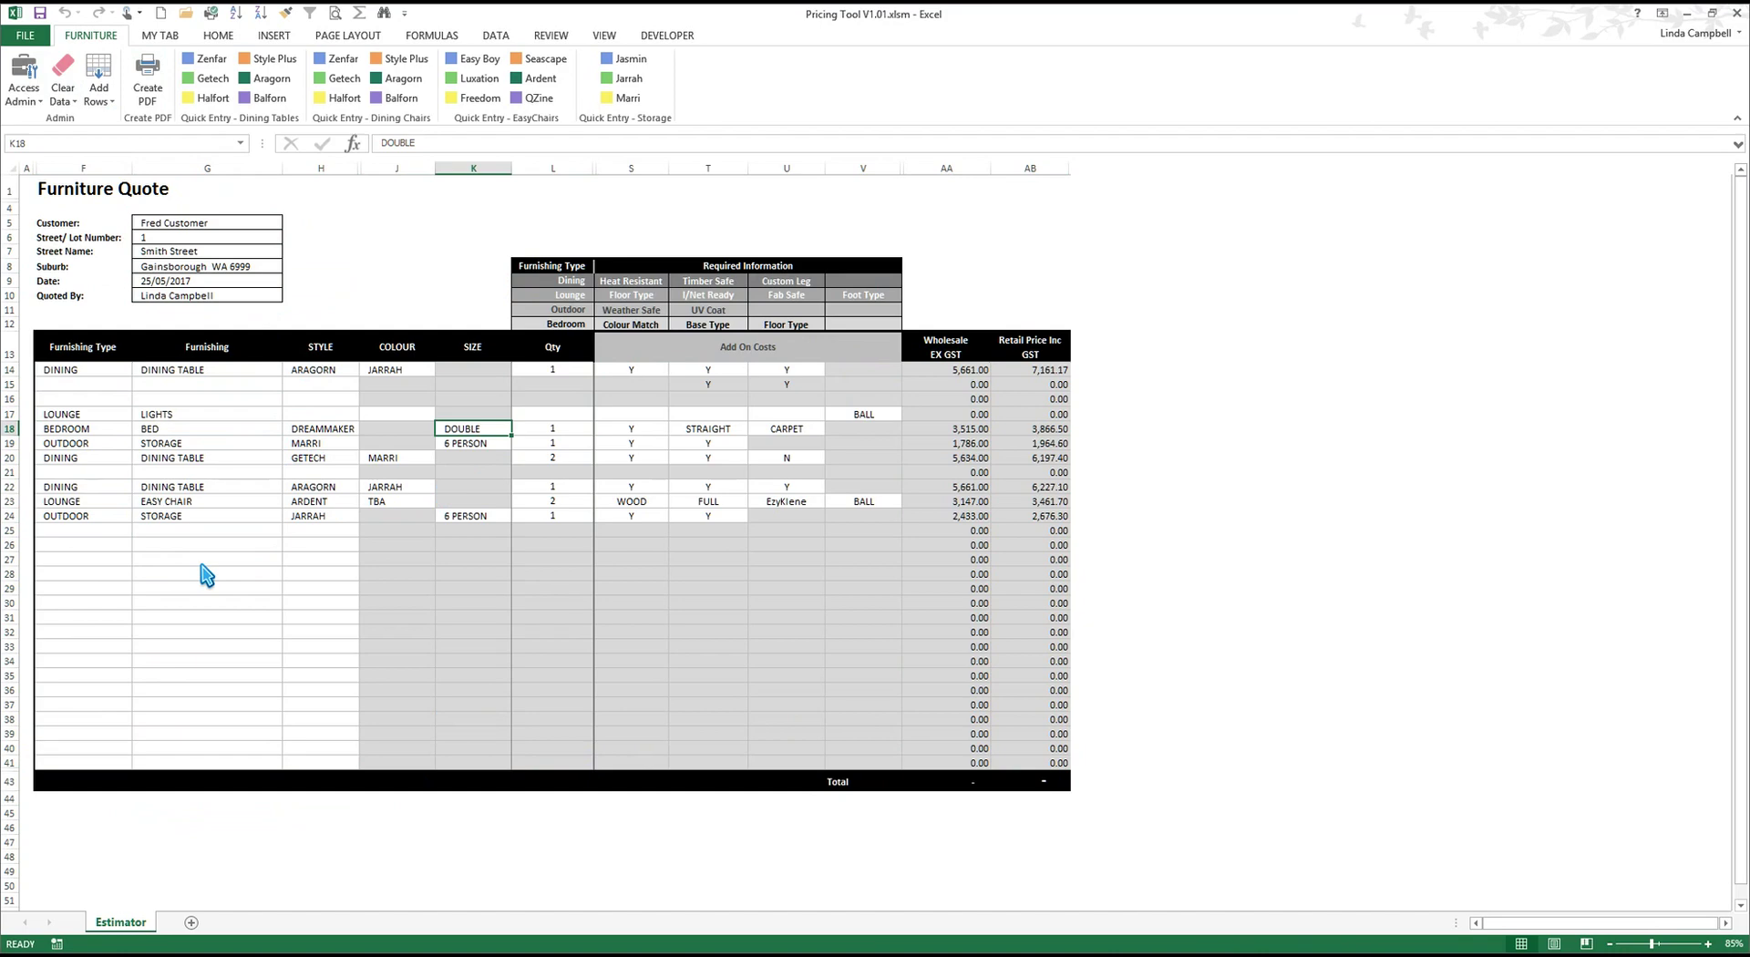
key(Down)
key(Left)
key(Left)
key(Left)
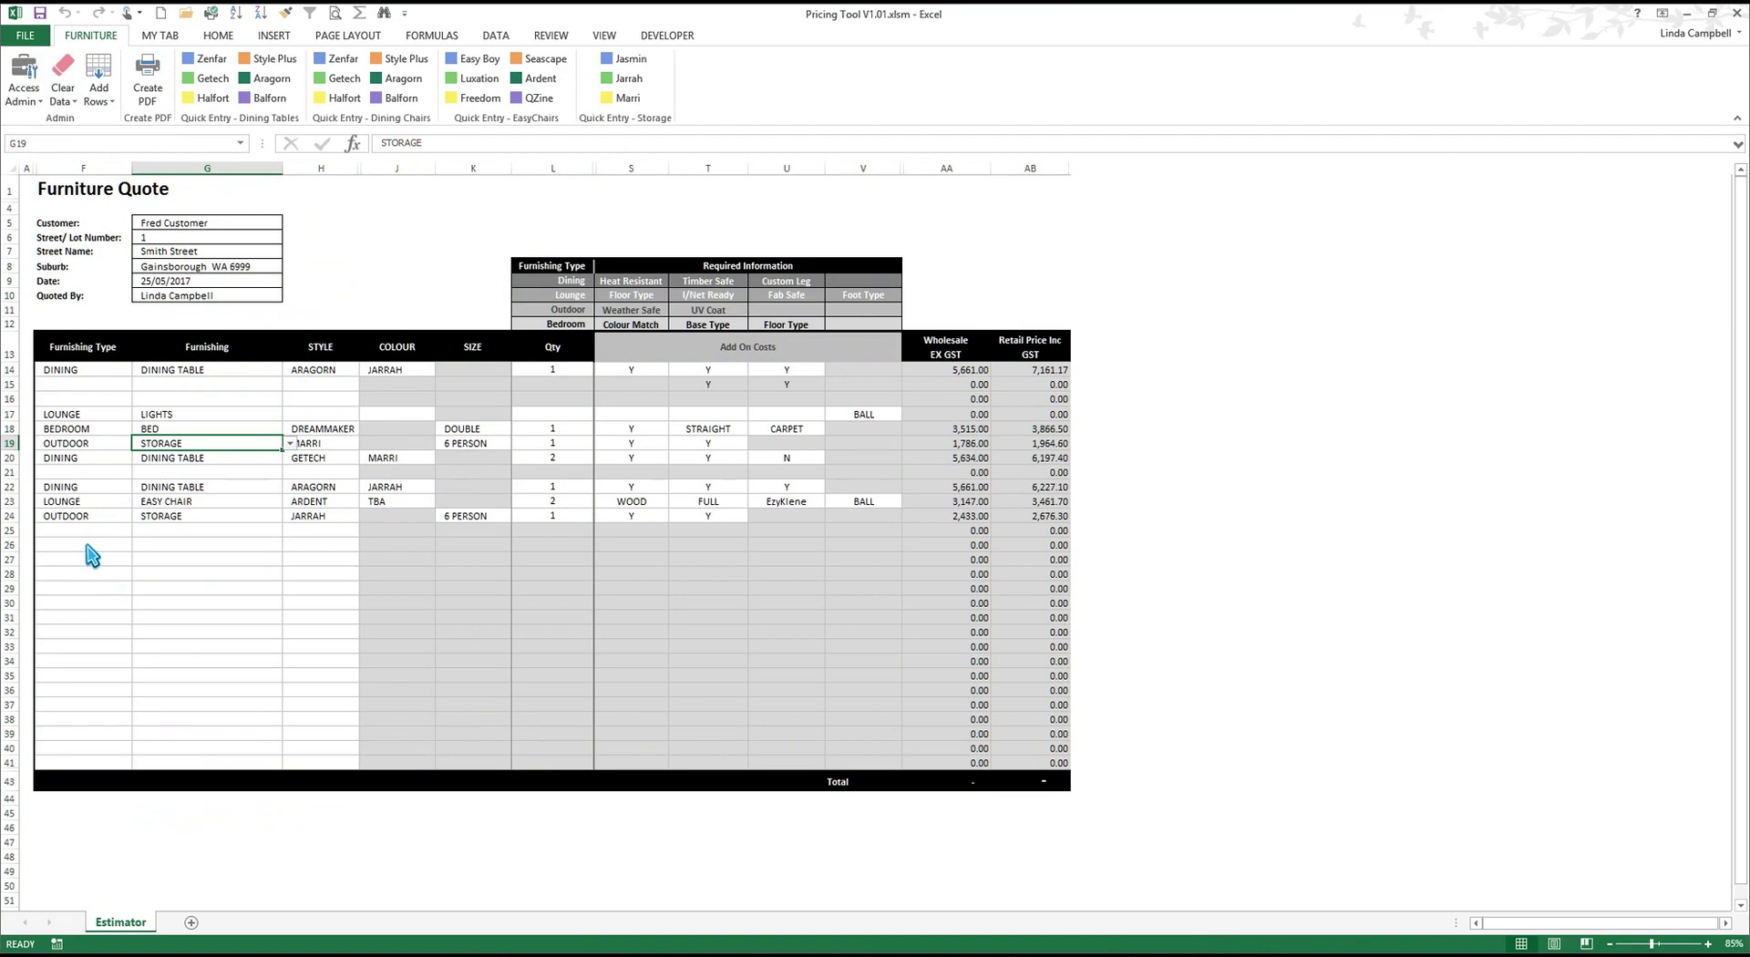
Examine which required information fields apply to the lounge, dining and outdoor items by selecting their add-on cells.
click(631, 501)
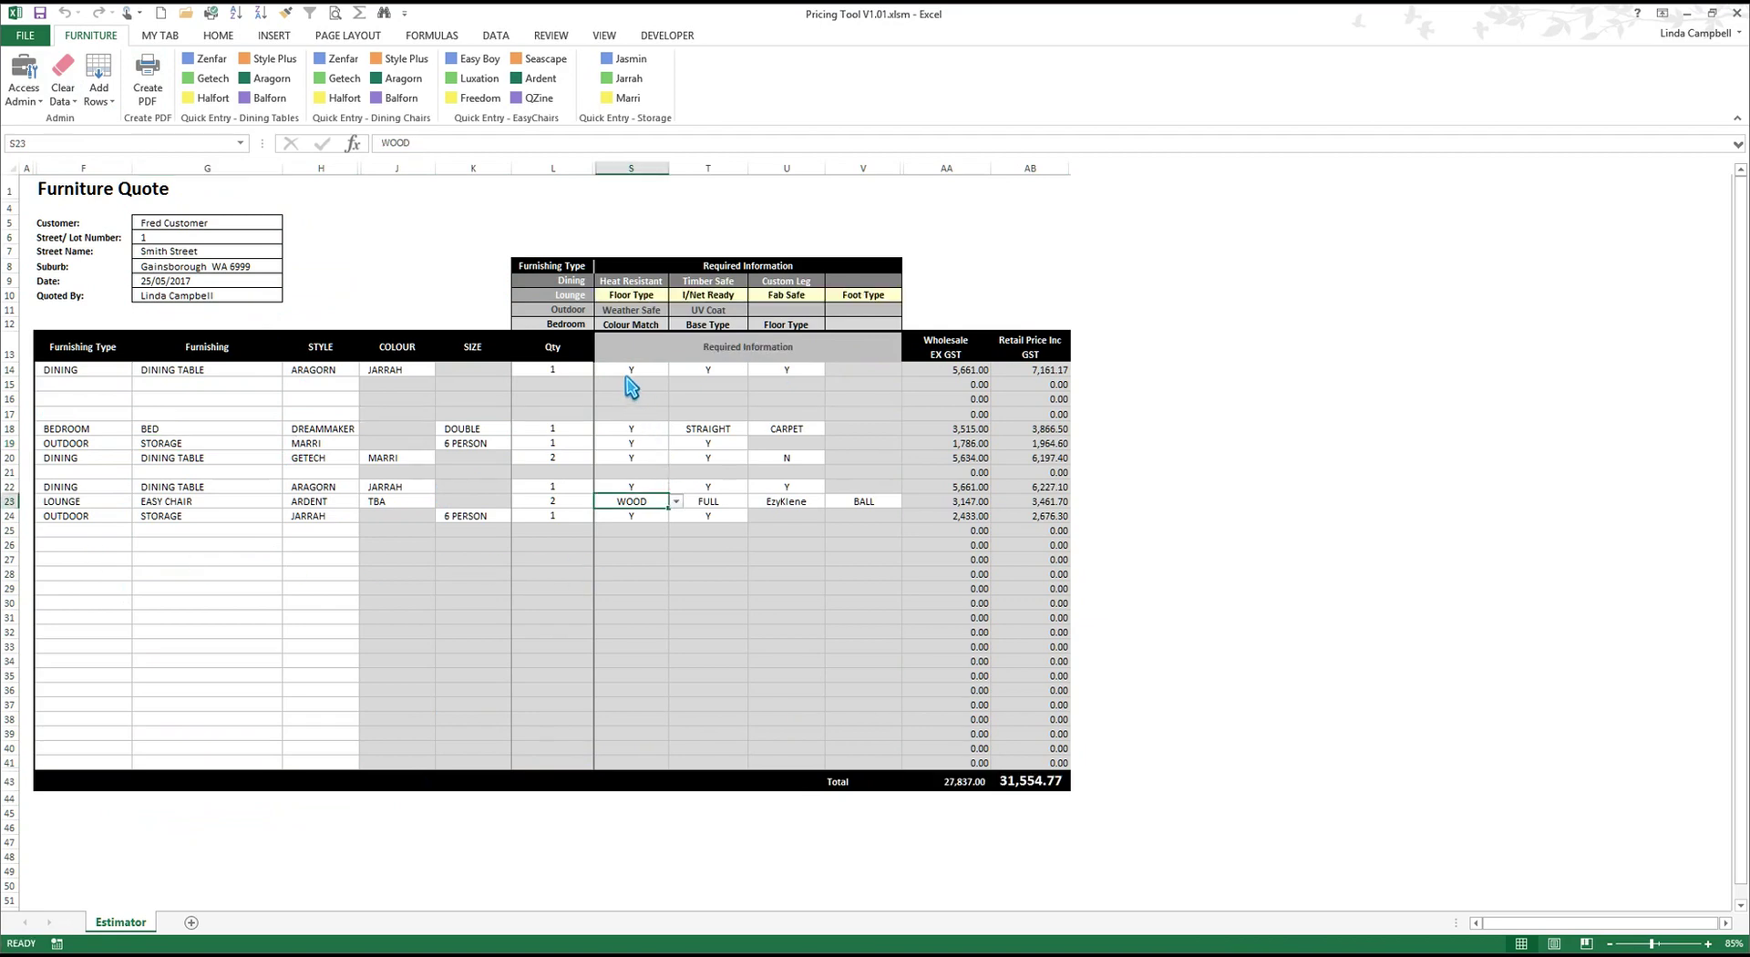
drag(624, 370, 863, 661)
drag(633, 463, 636, 497)
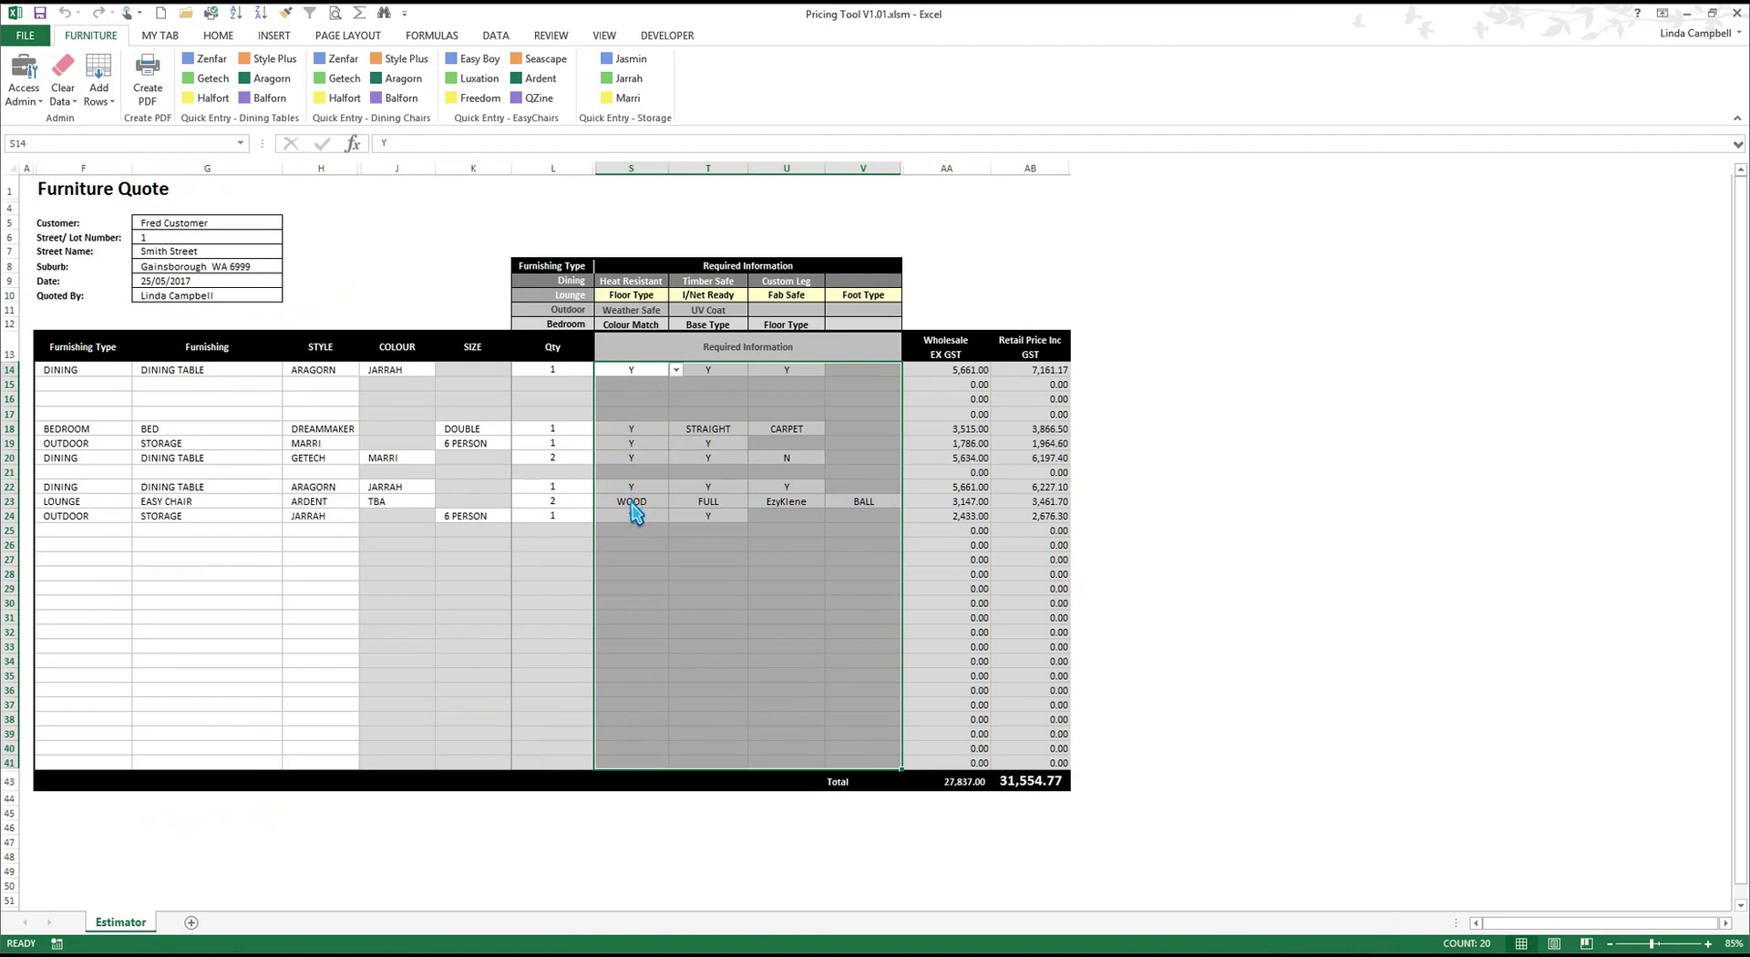
click(632, 503)
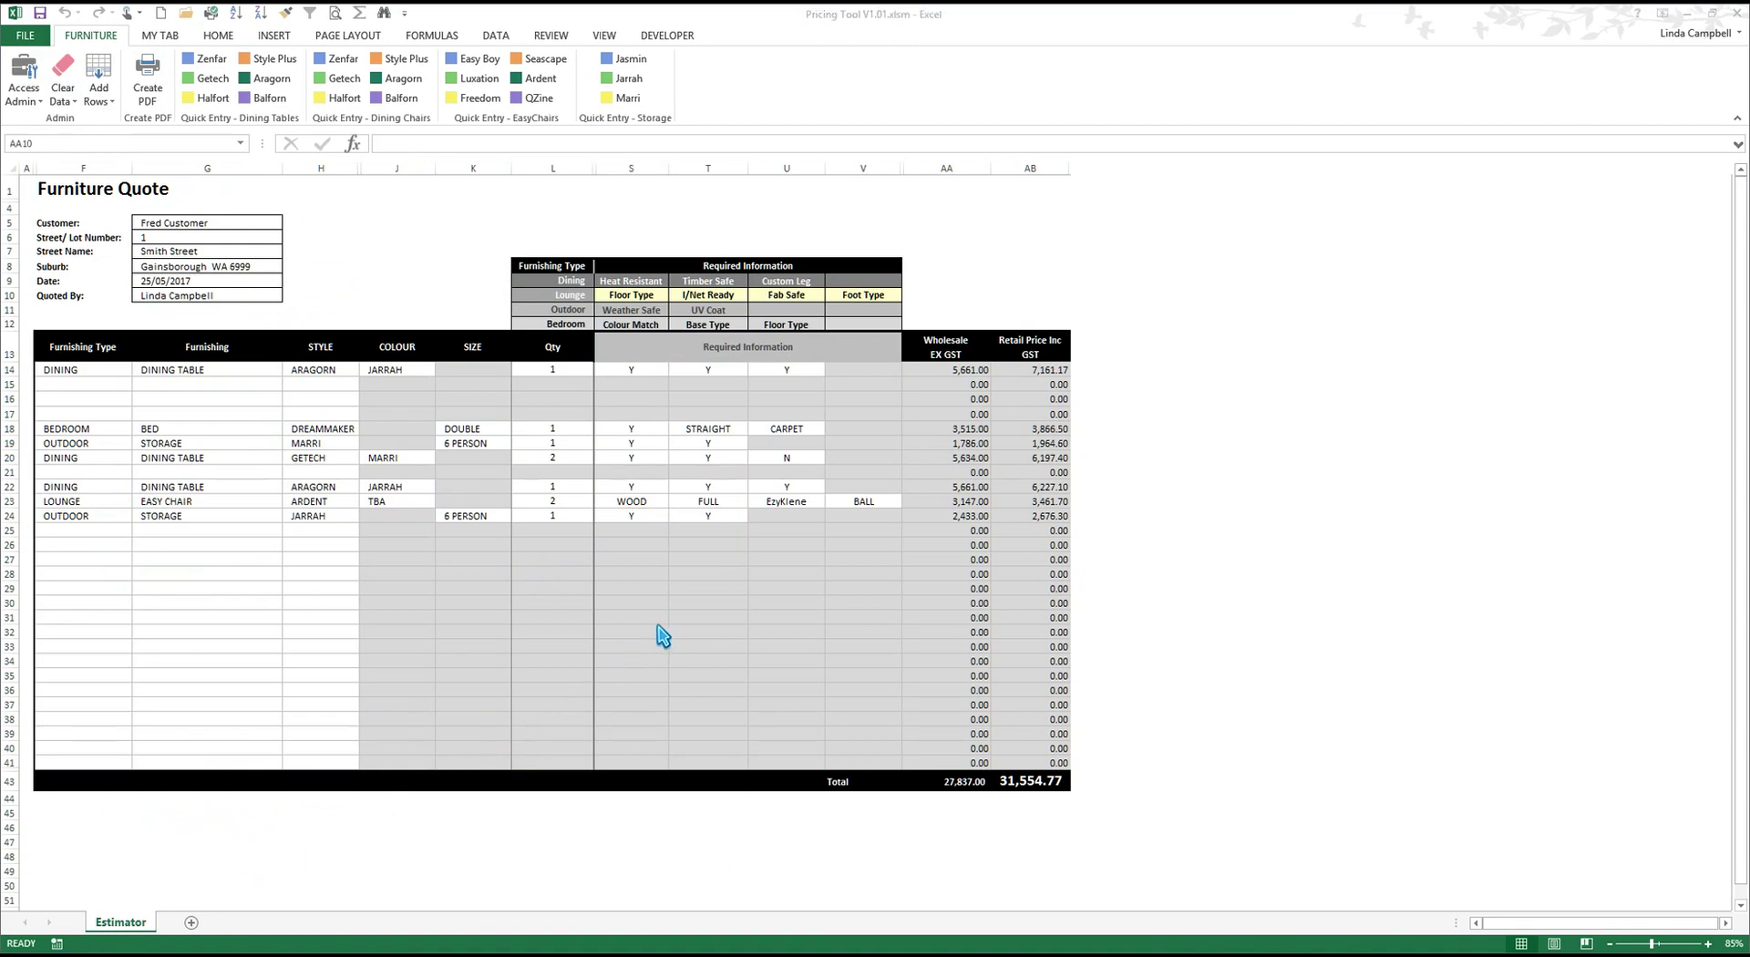
click(631, 488)
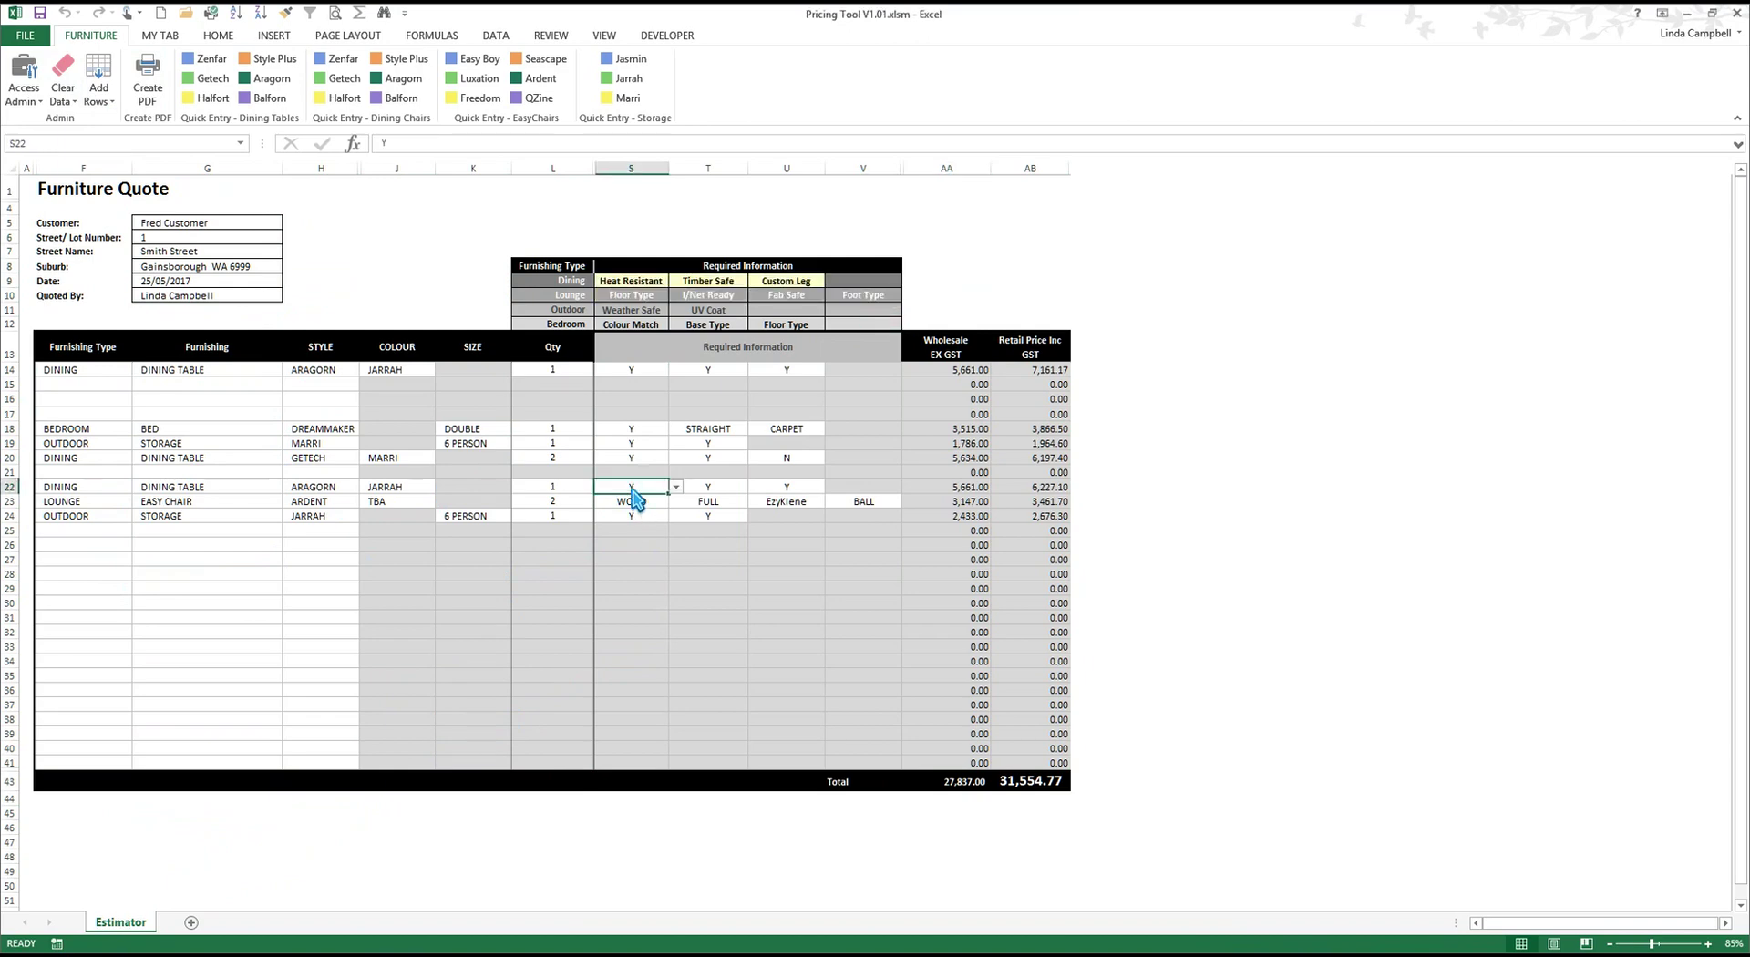
click(633, 445)
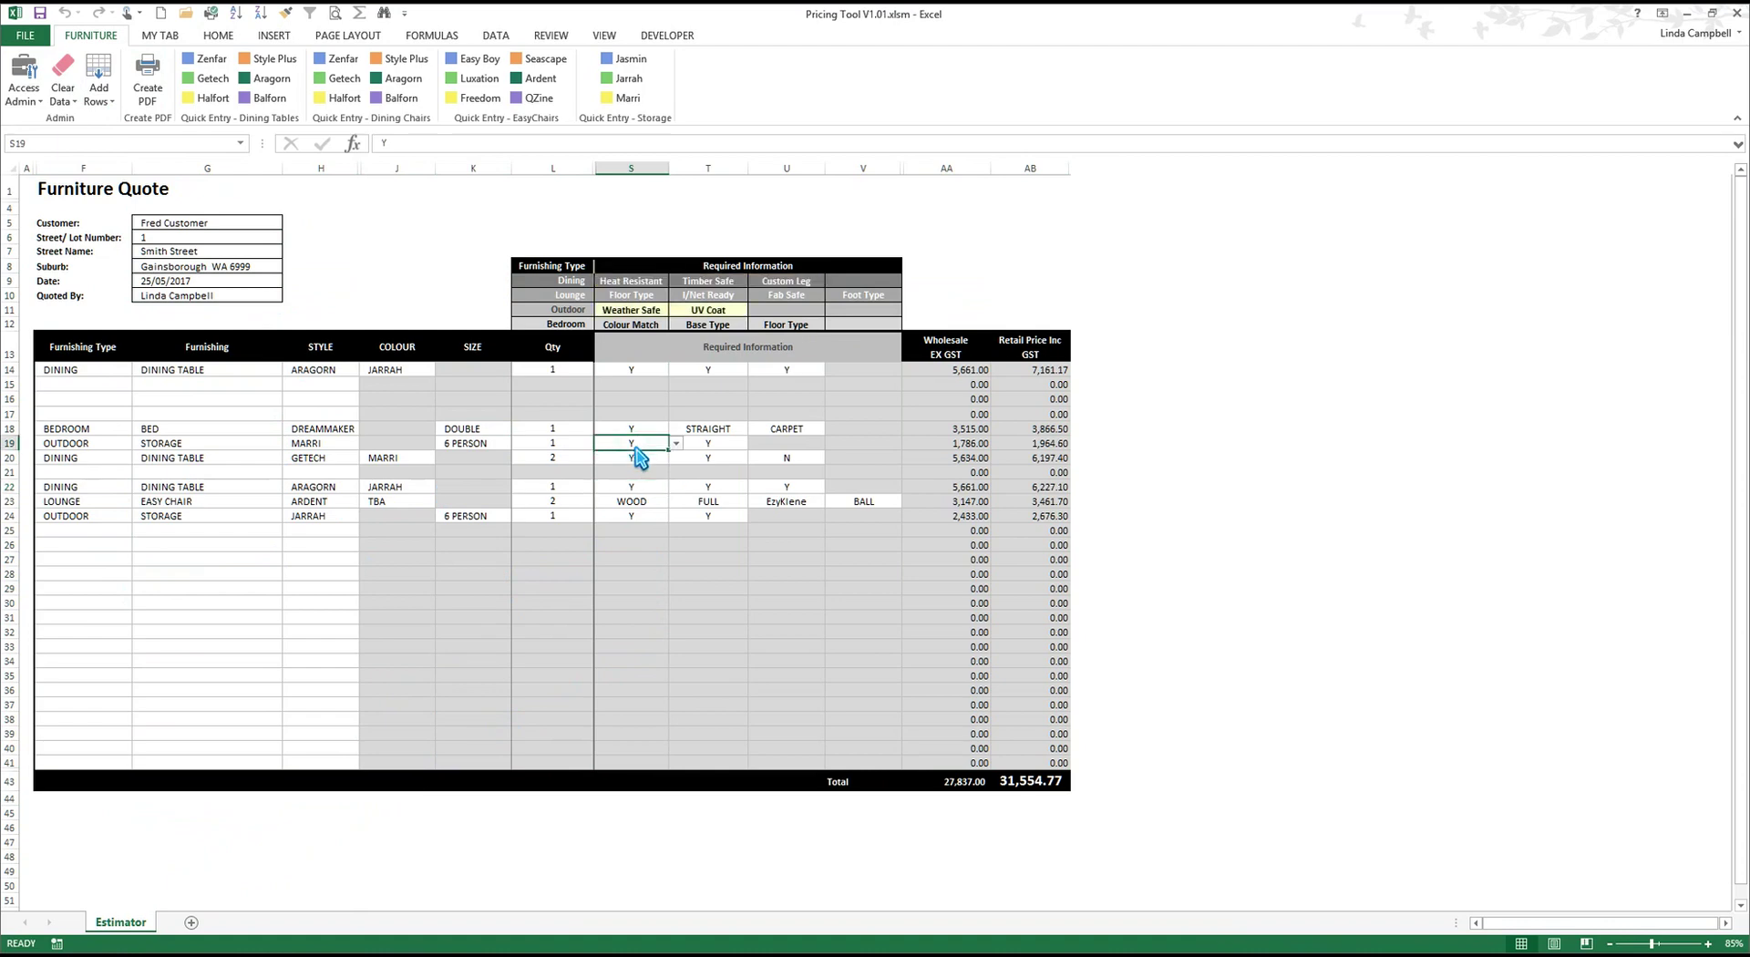
click(640, 518)
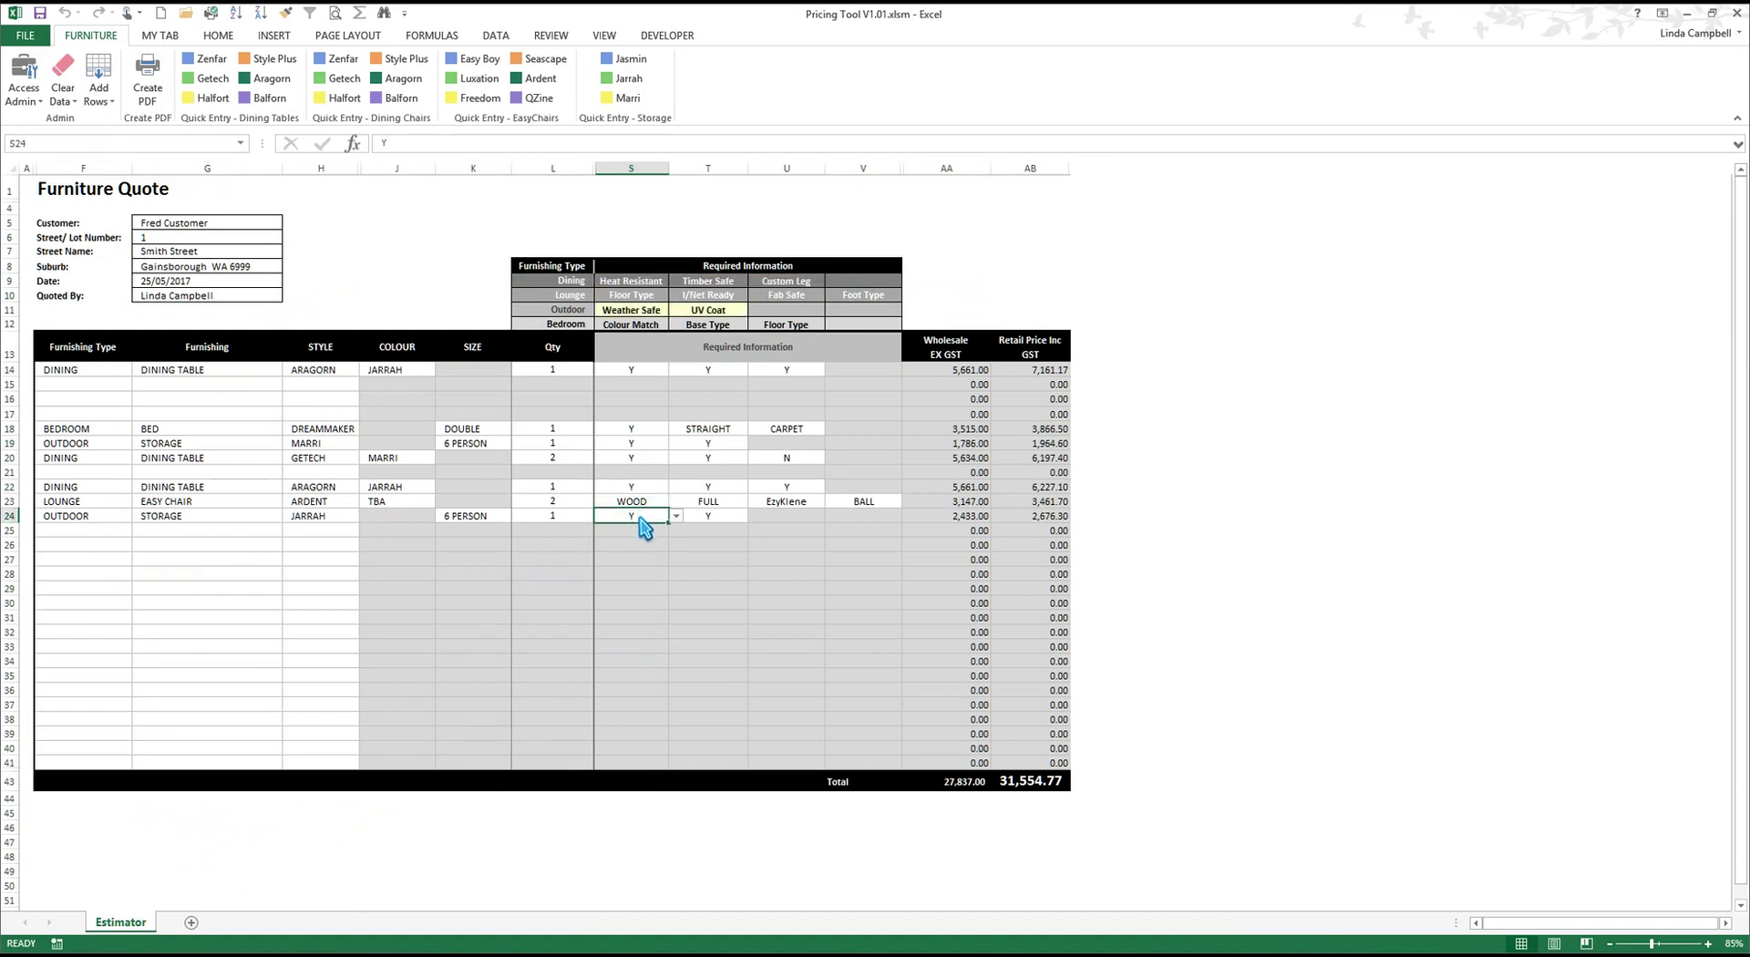
Clear the Weather Safe and UV Coat entries of the outdoor storage item in row 24, and check both totals.
click(640, 507)
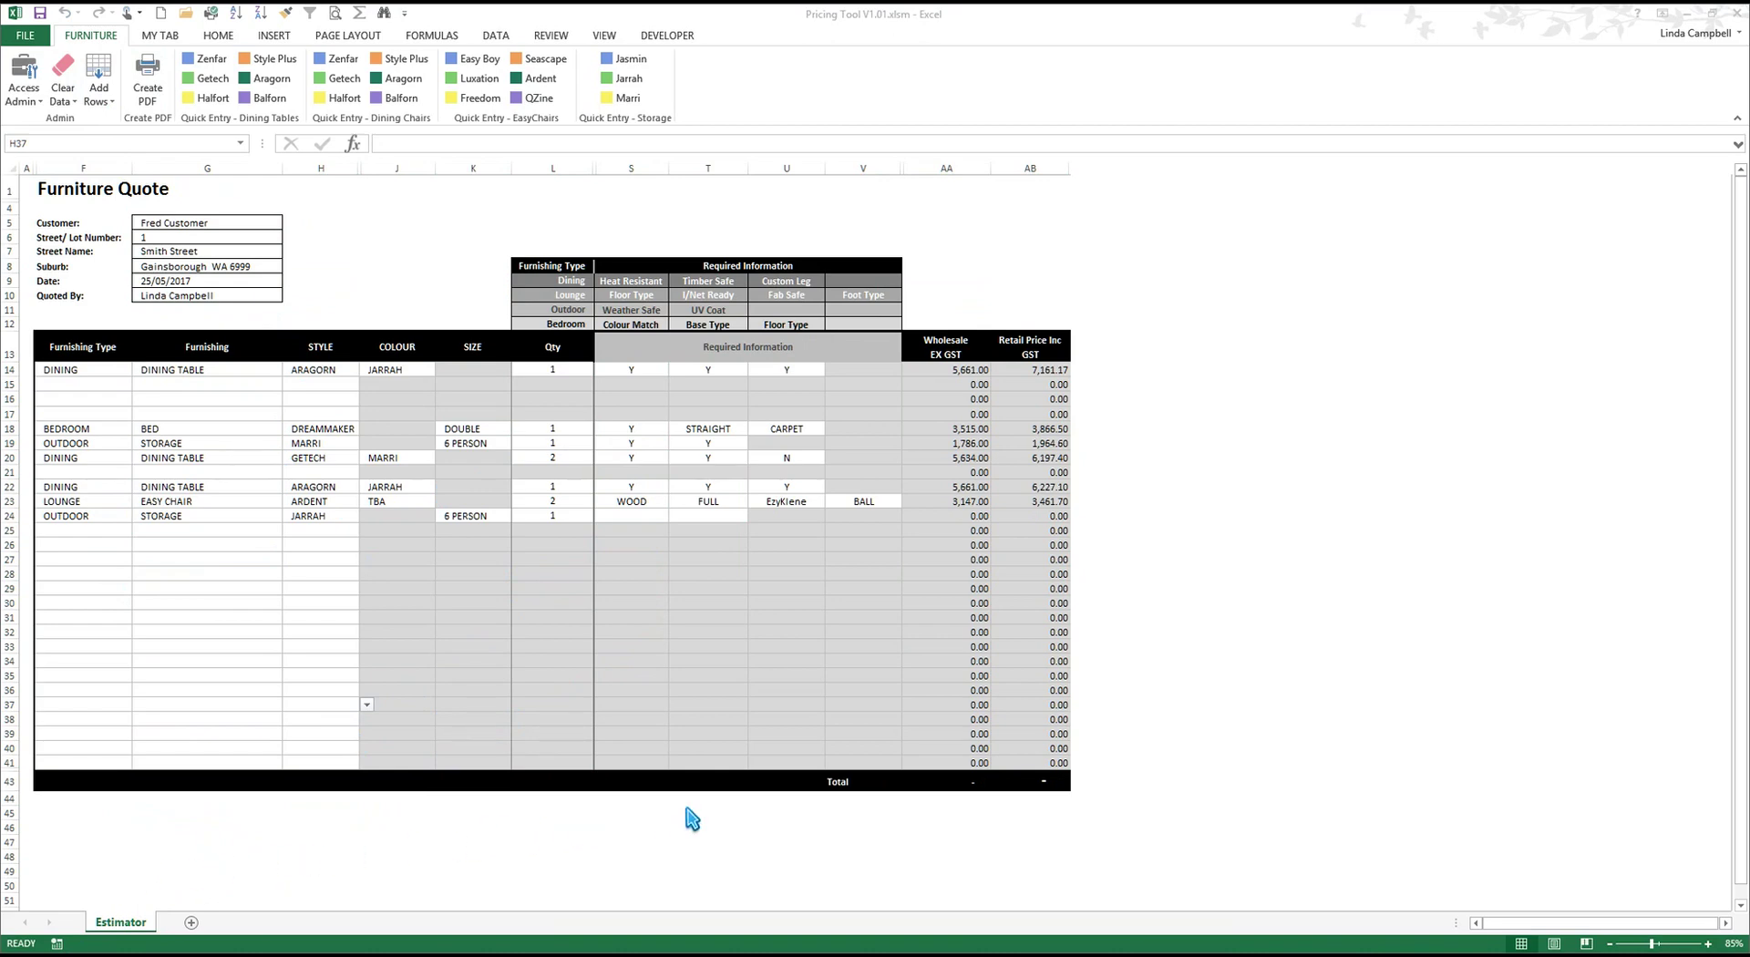
drag(961, 784, 1002, 785)
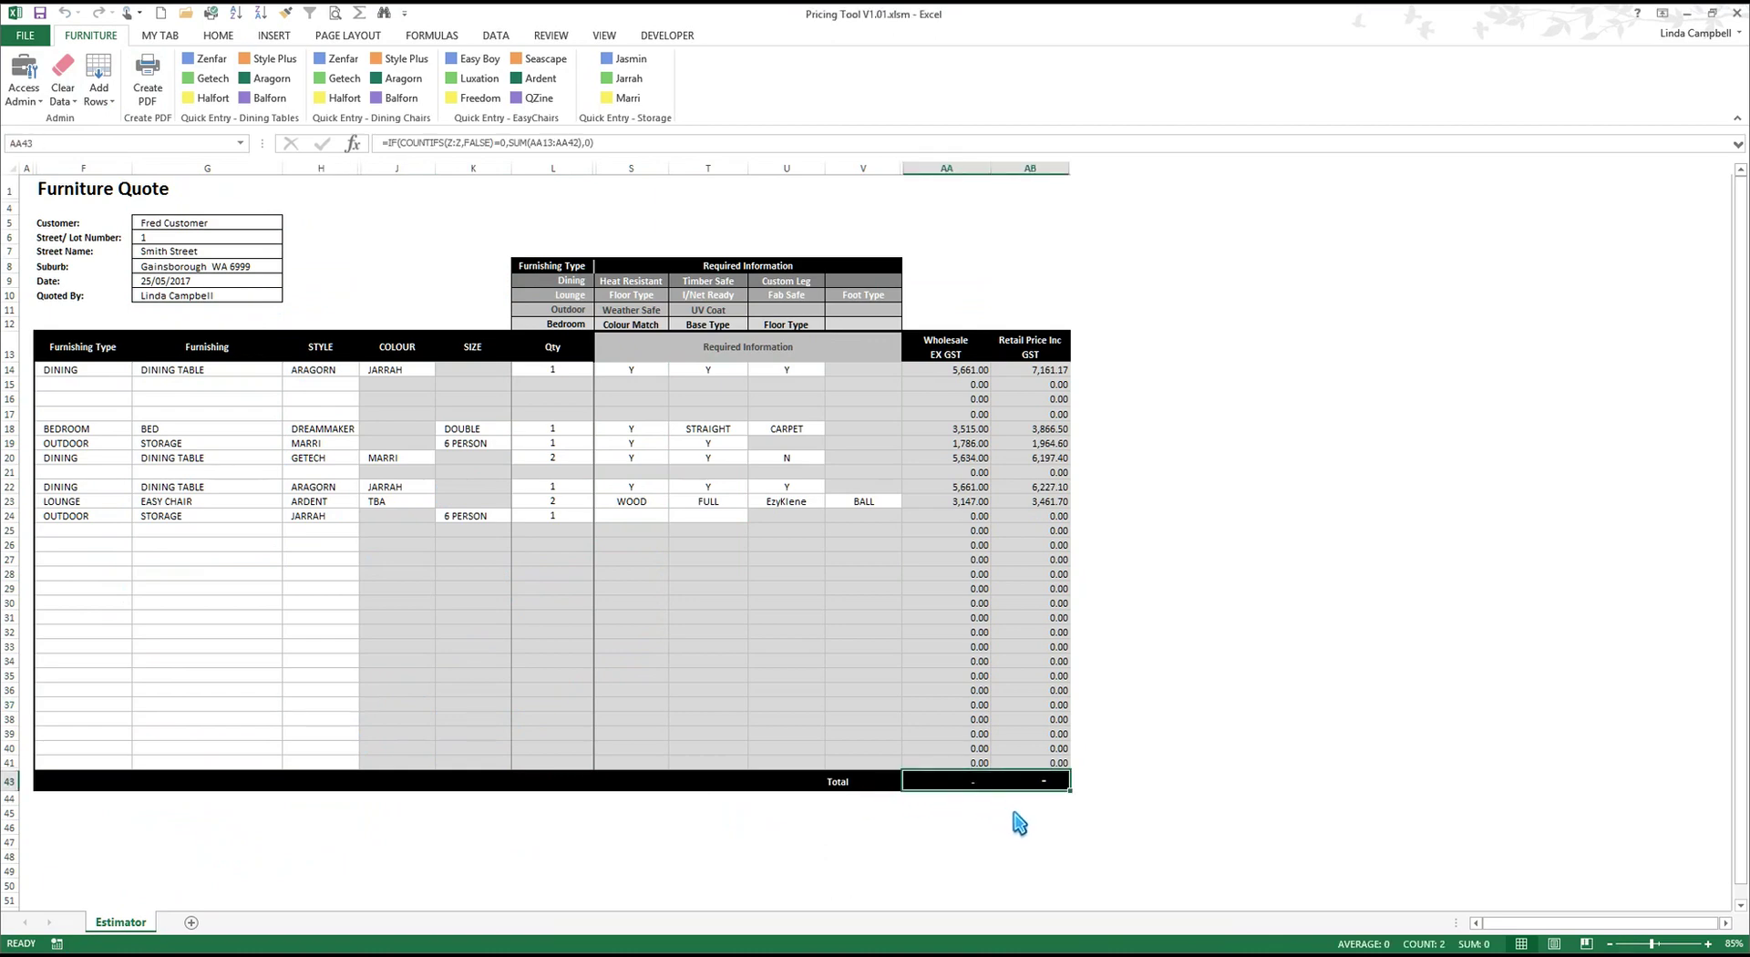
Set Weather Safe to N and UV Coat to Y for the outdoor storage item in row 24, and check the retail total.
click(658, 517)
click(679, 517)
click(671, 546)
click(734, 520)
click(756, 516)
click(745, 533)
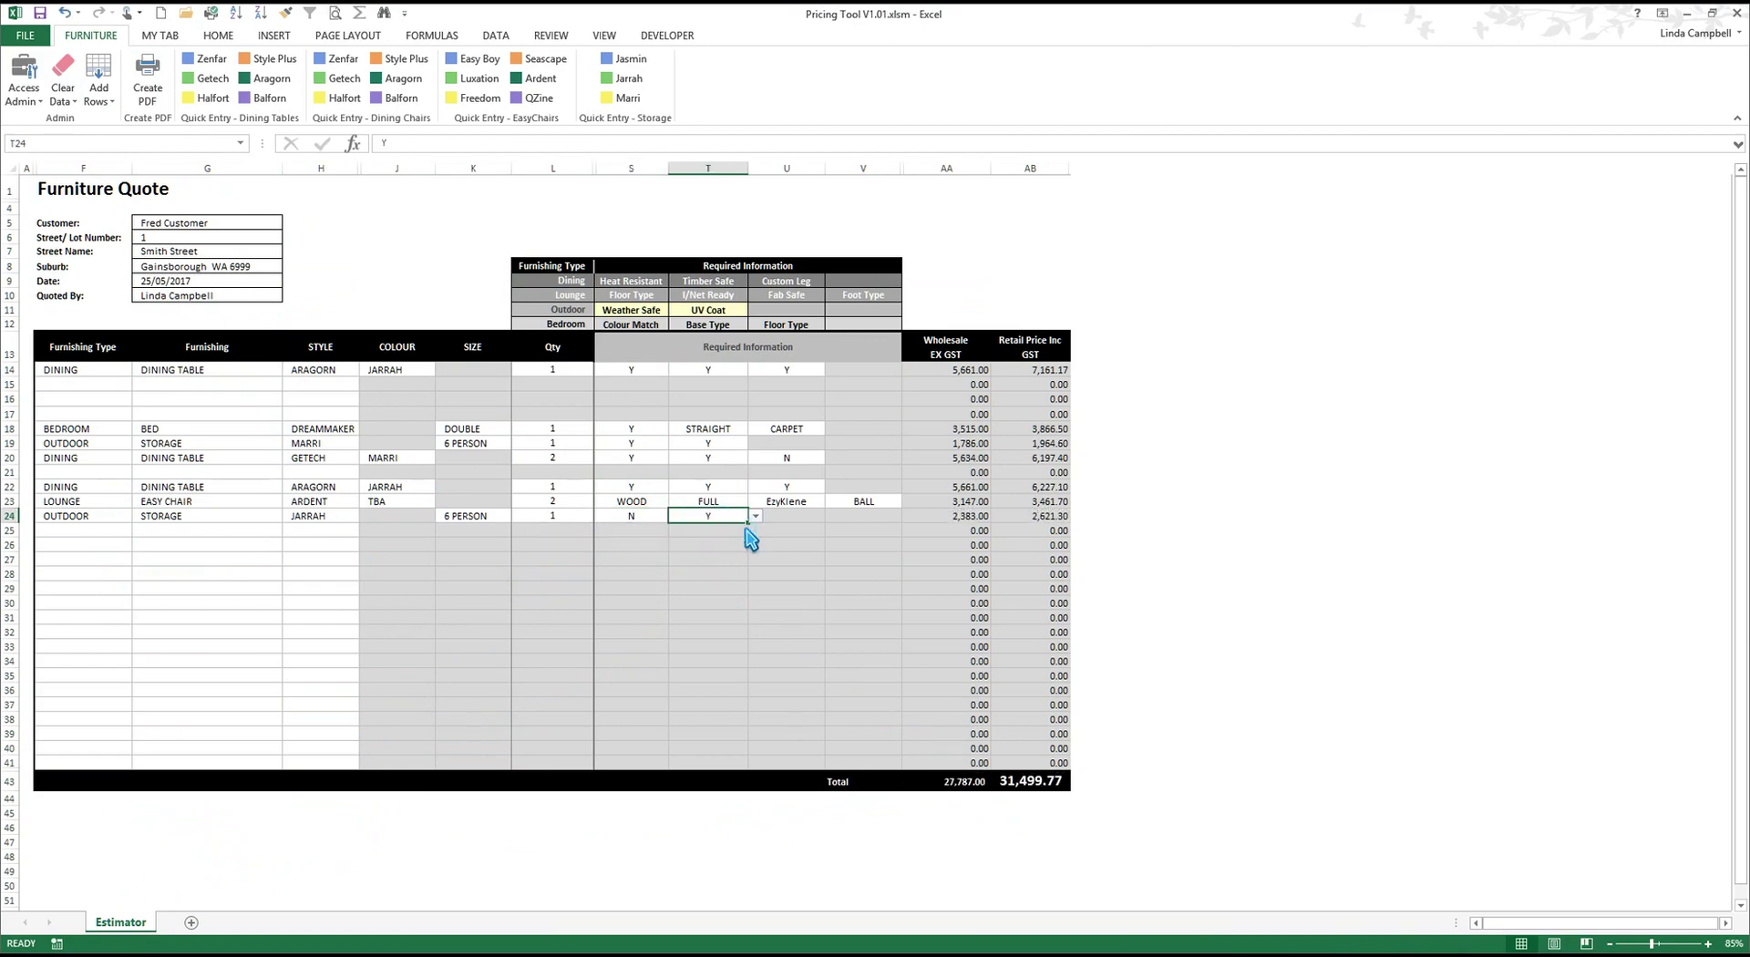
click(1039, 784)
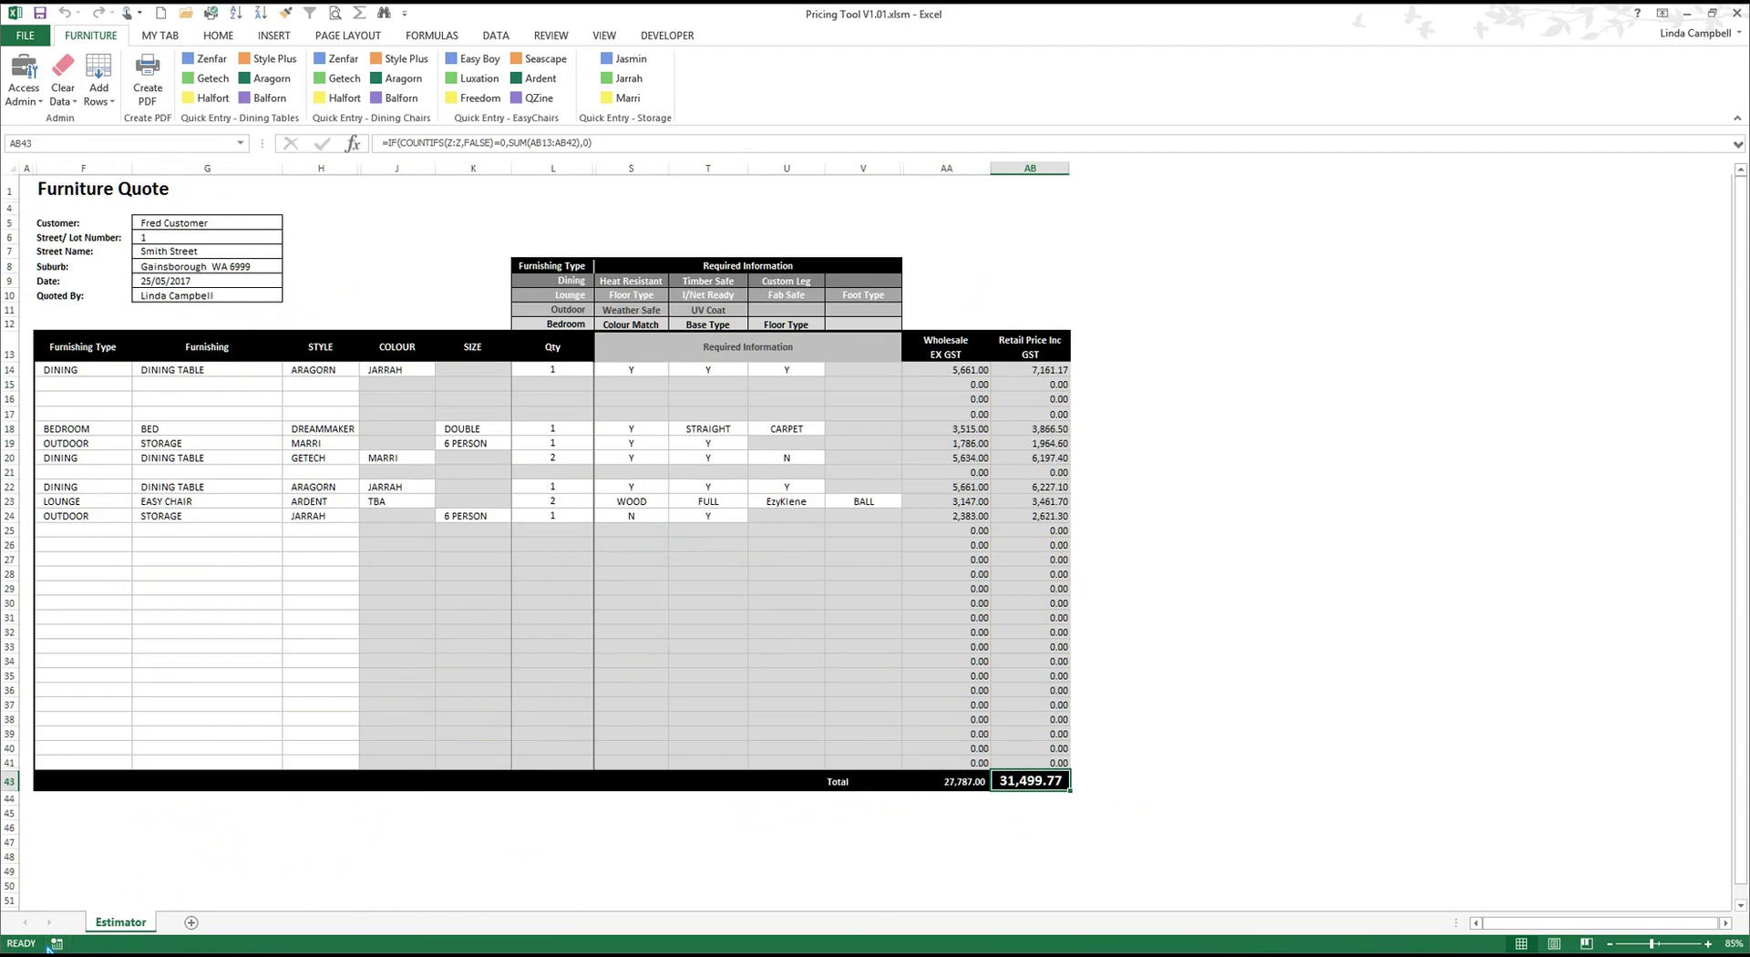
Examine which standard home, insert and formula commands are available on the sheet, and return to the furniture tools.
click(50, 948)
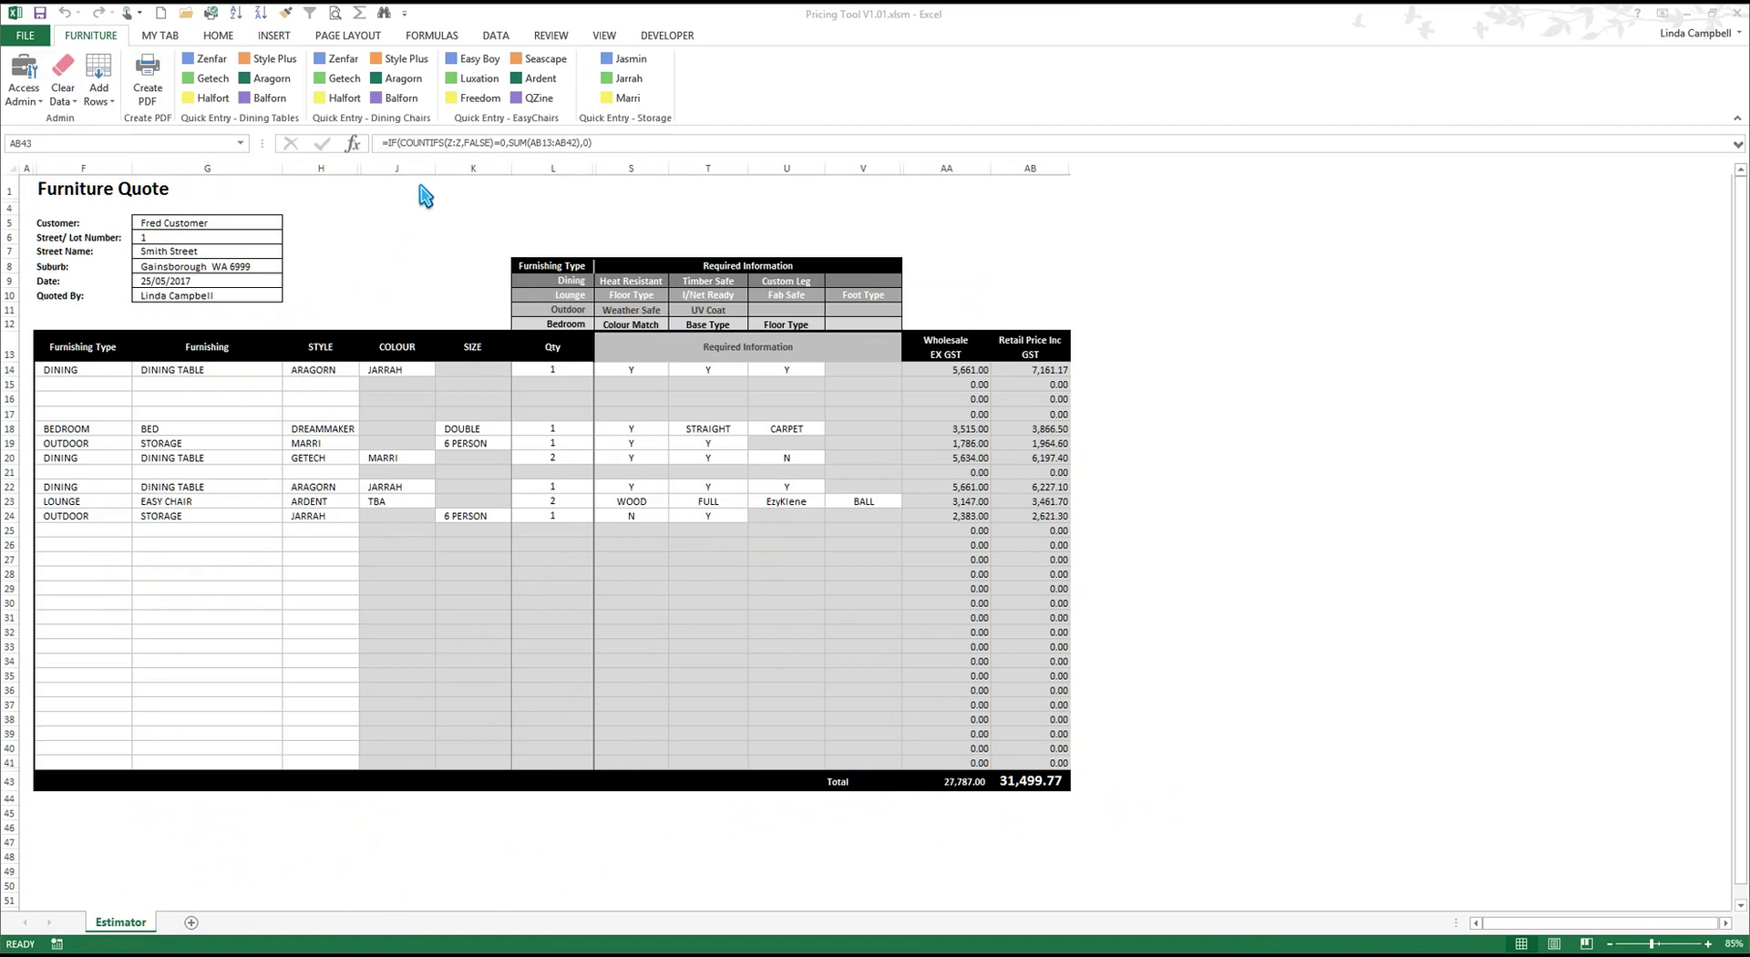
click(219, 36)
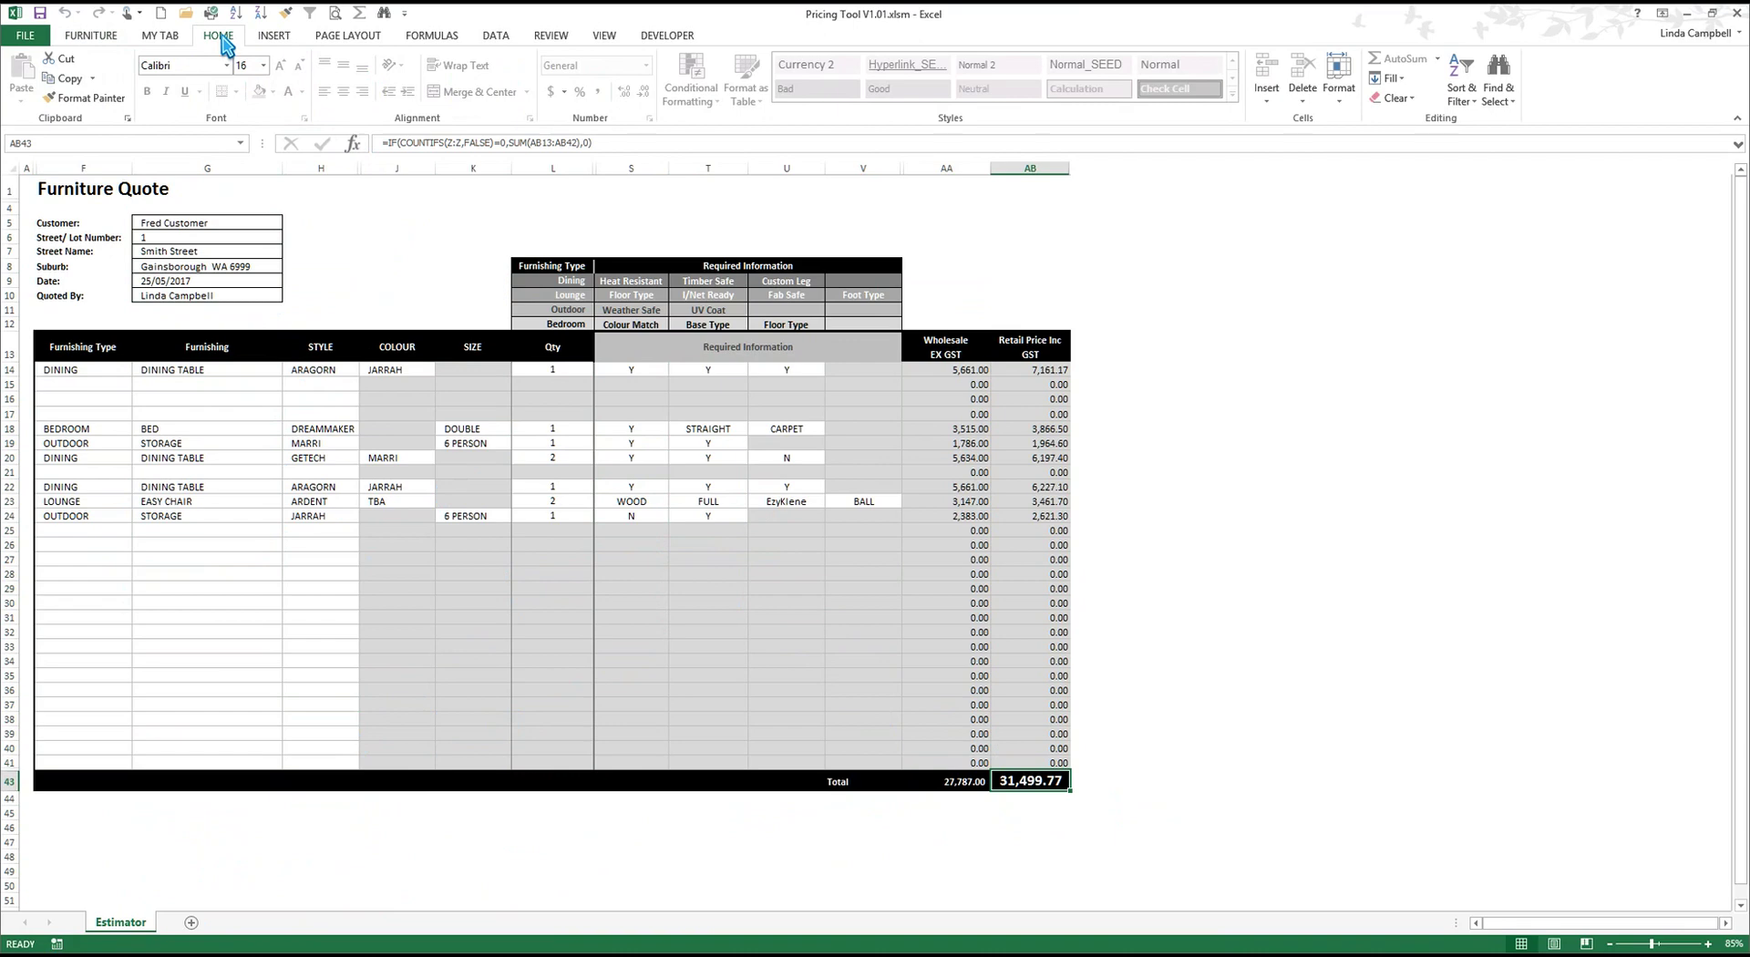
click(274, 43)
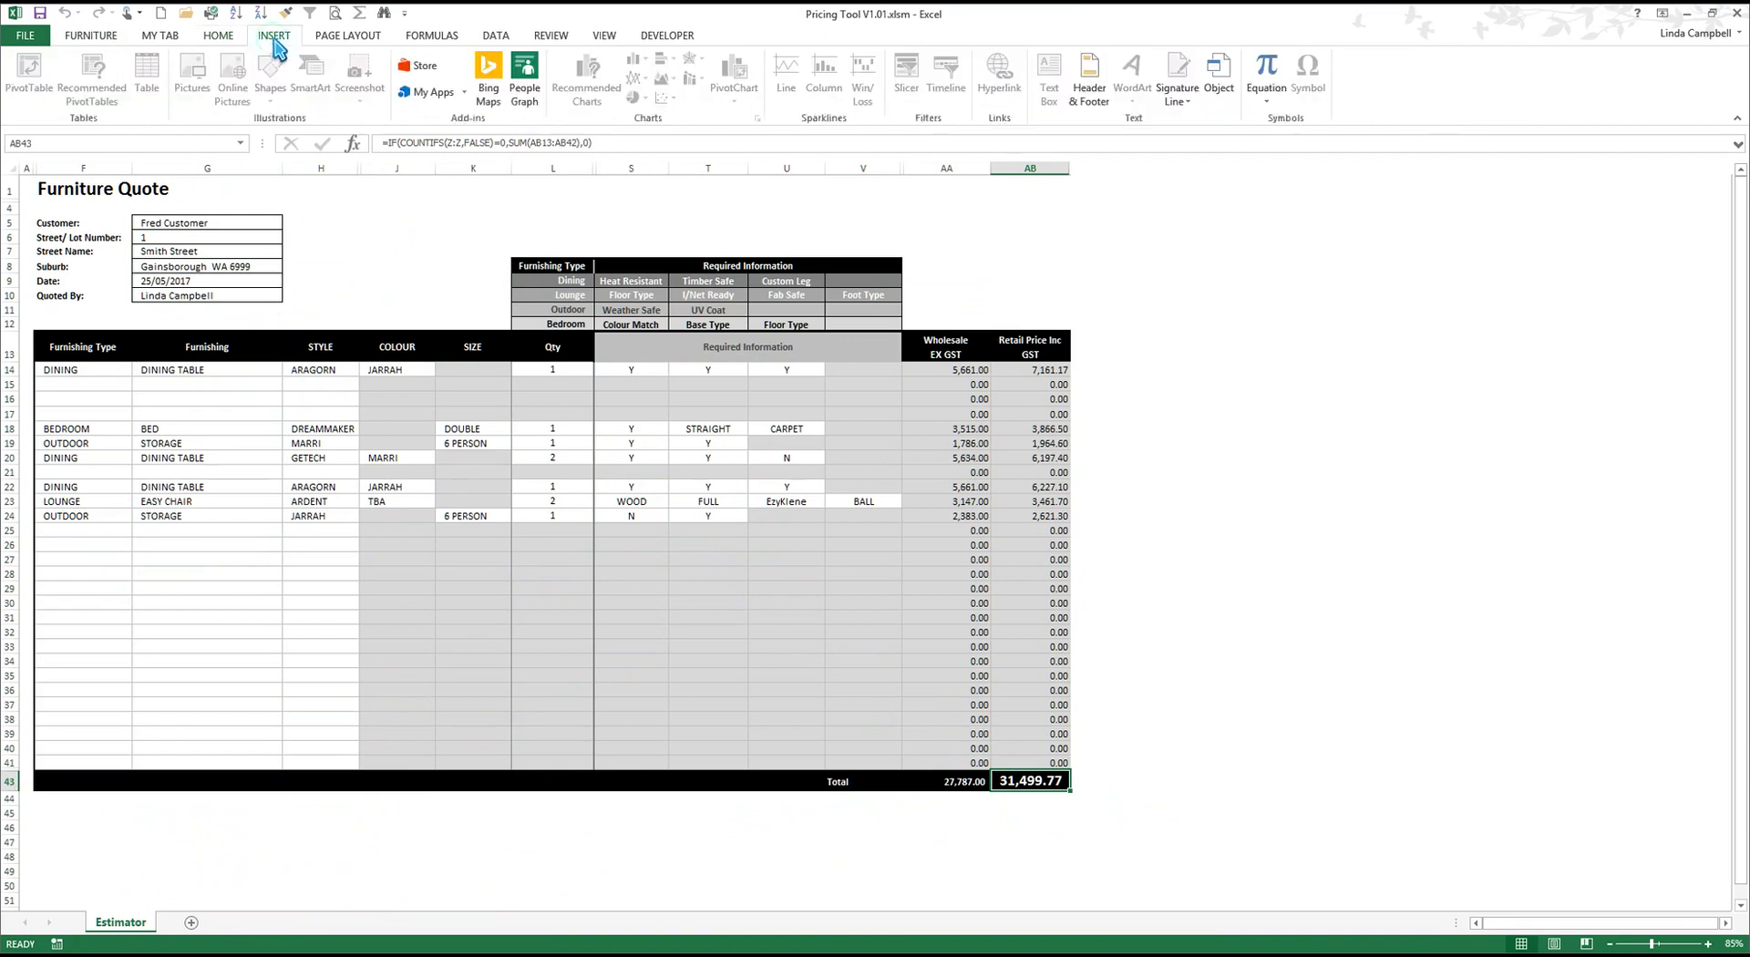
click(418, 38)
click(107, 39)
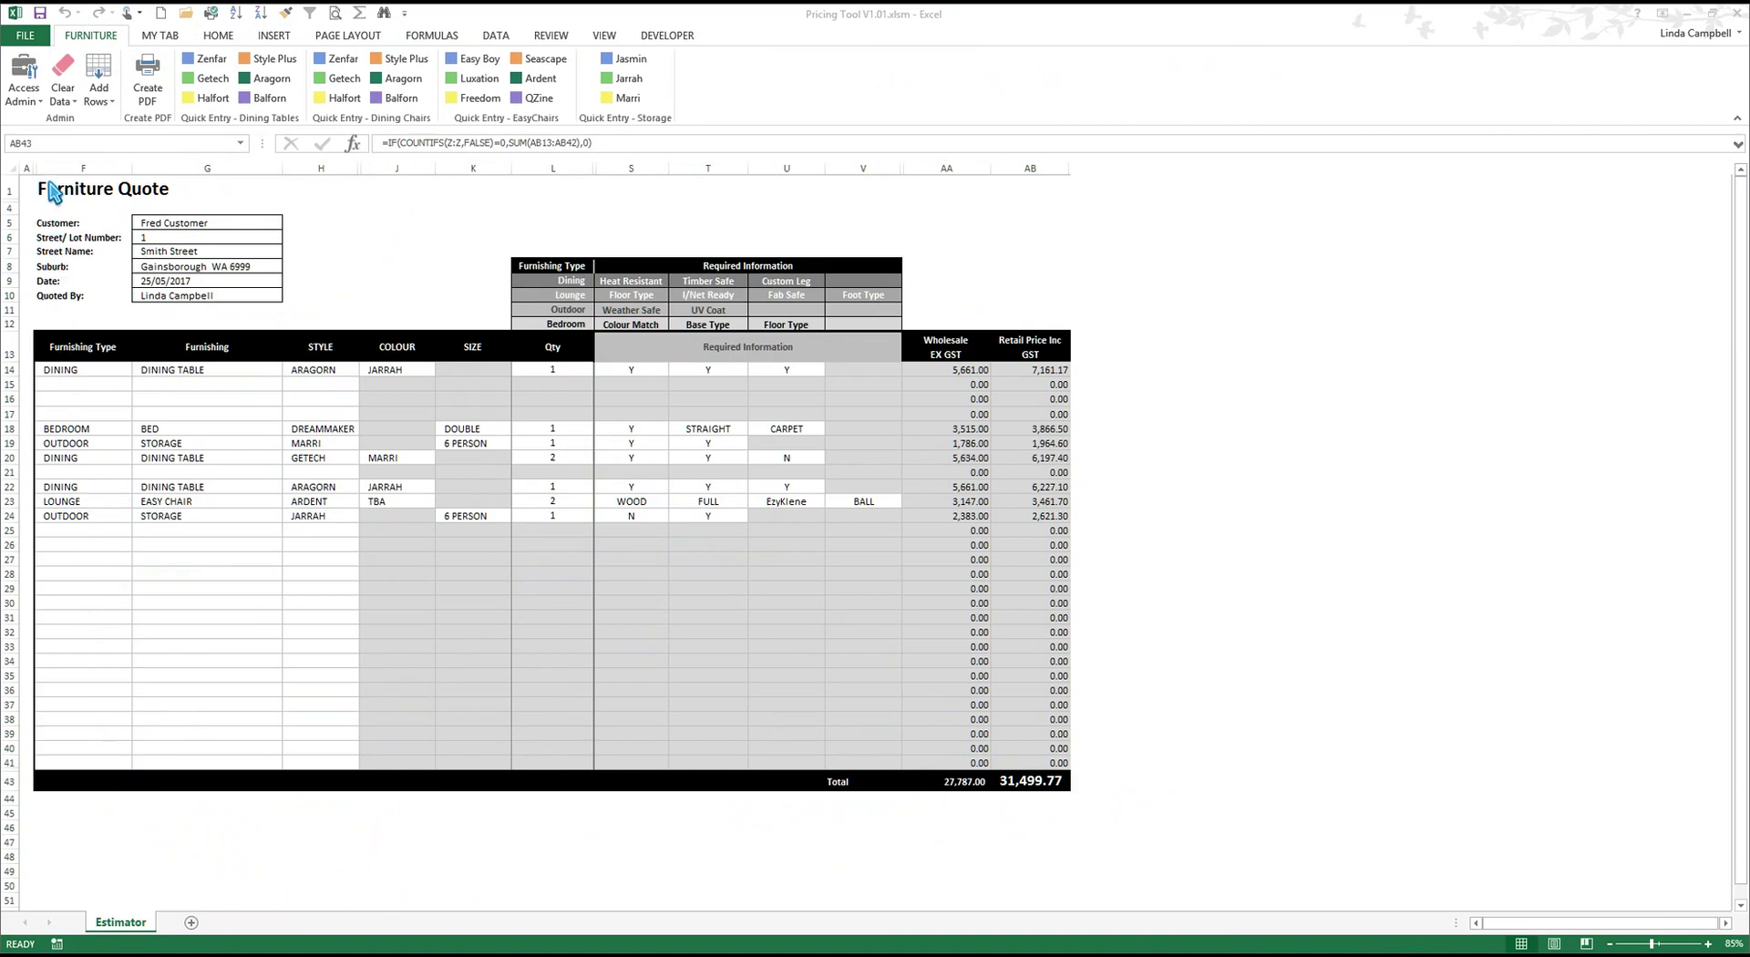
View the options offered for admin access, clearing data and adding rows.
click(42, 105)
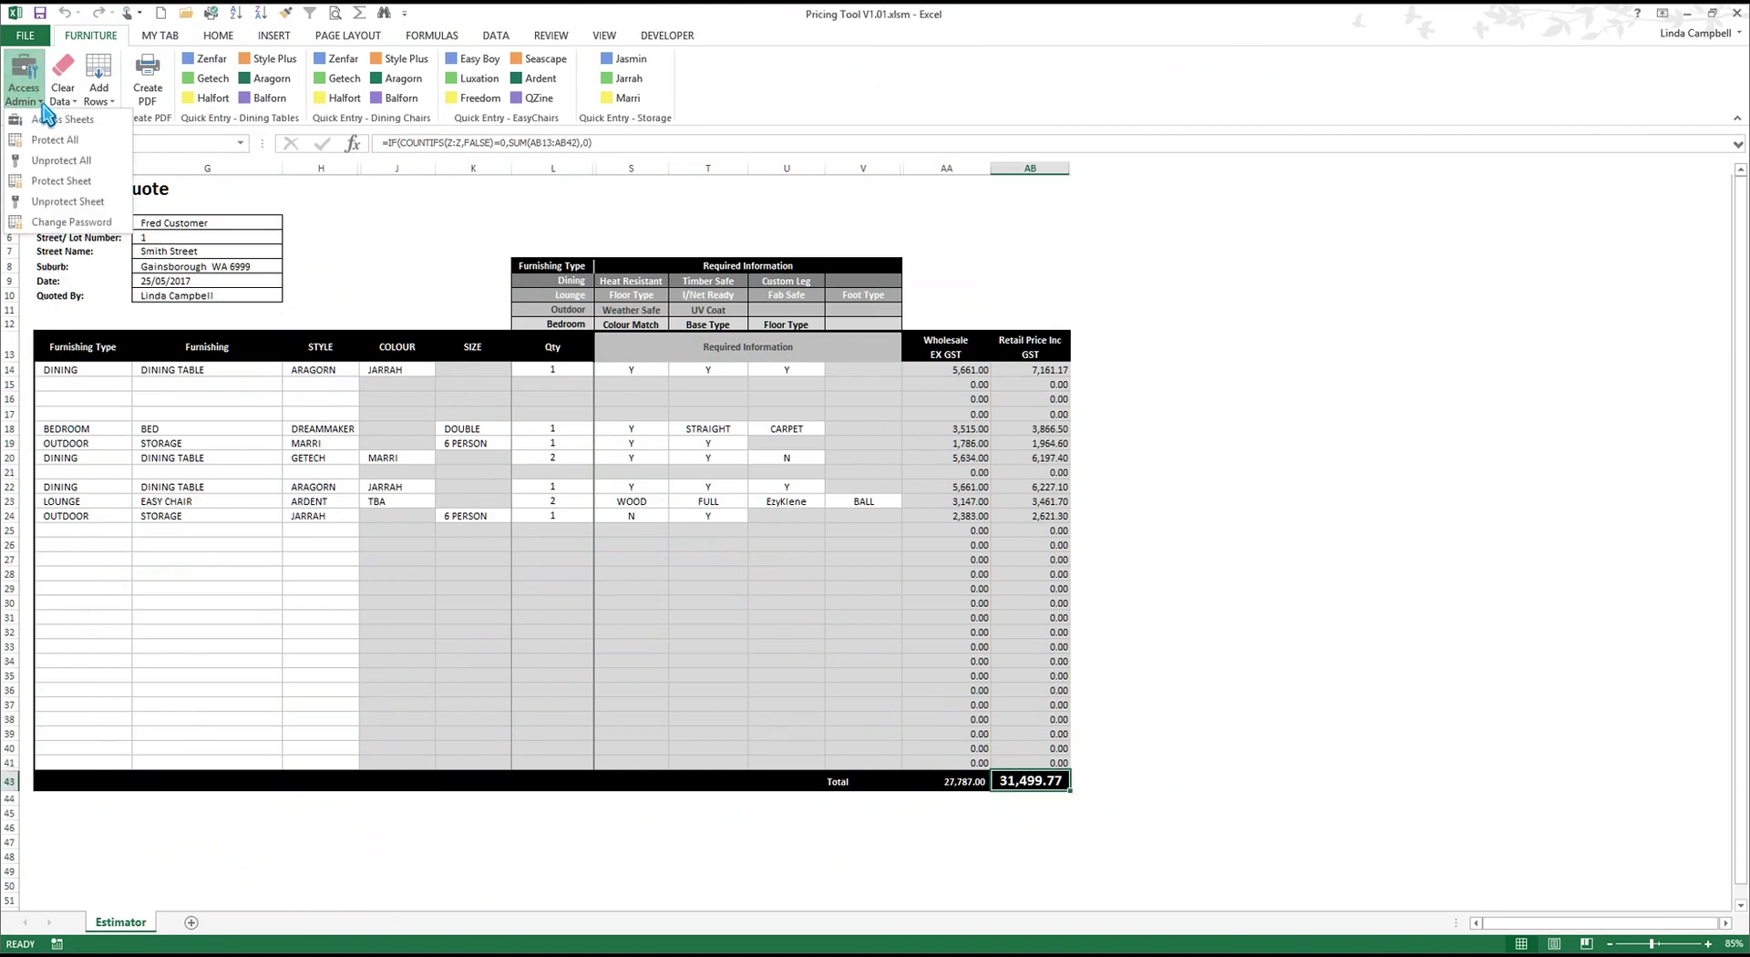
click(72, 107)
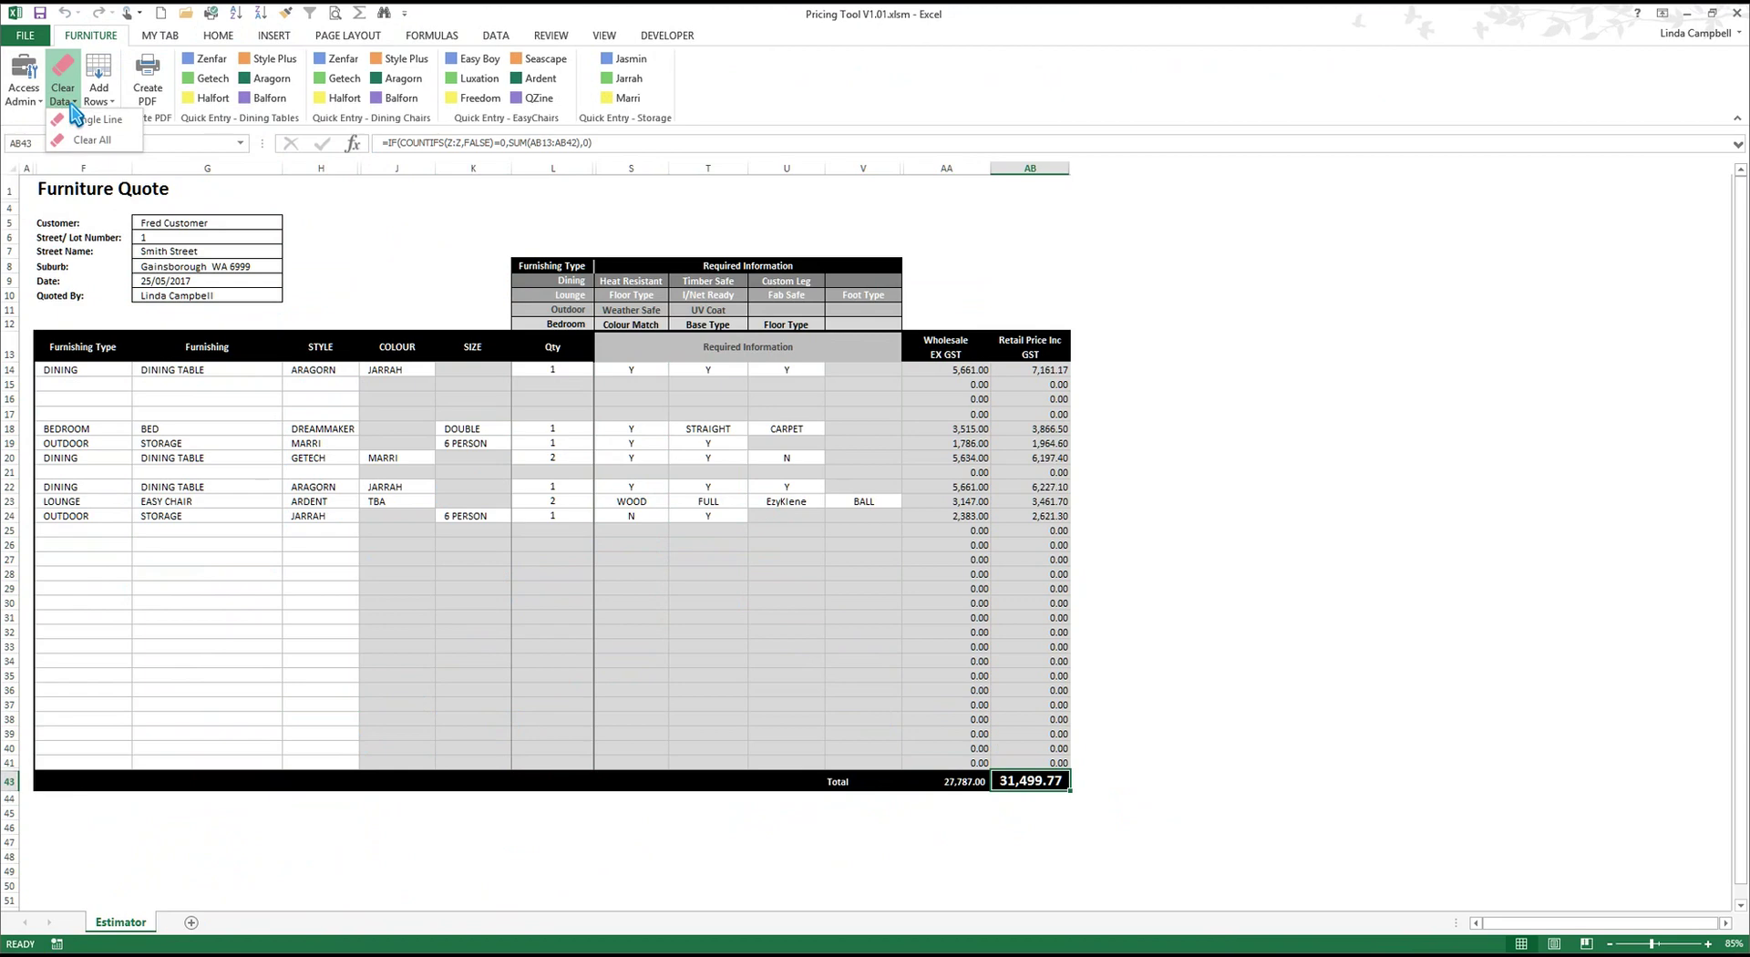
click(113, 106)
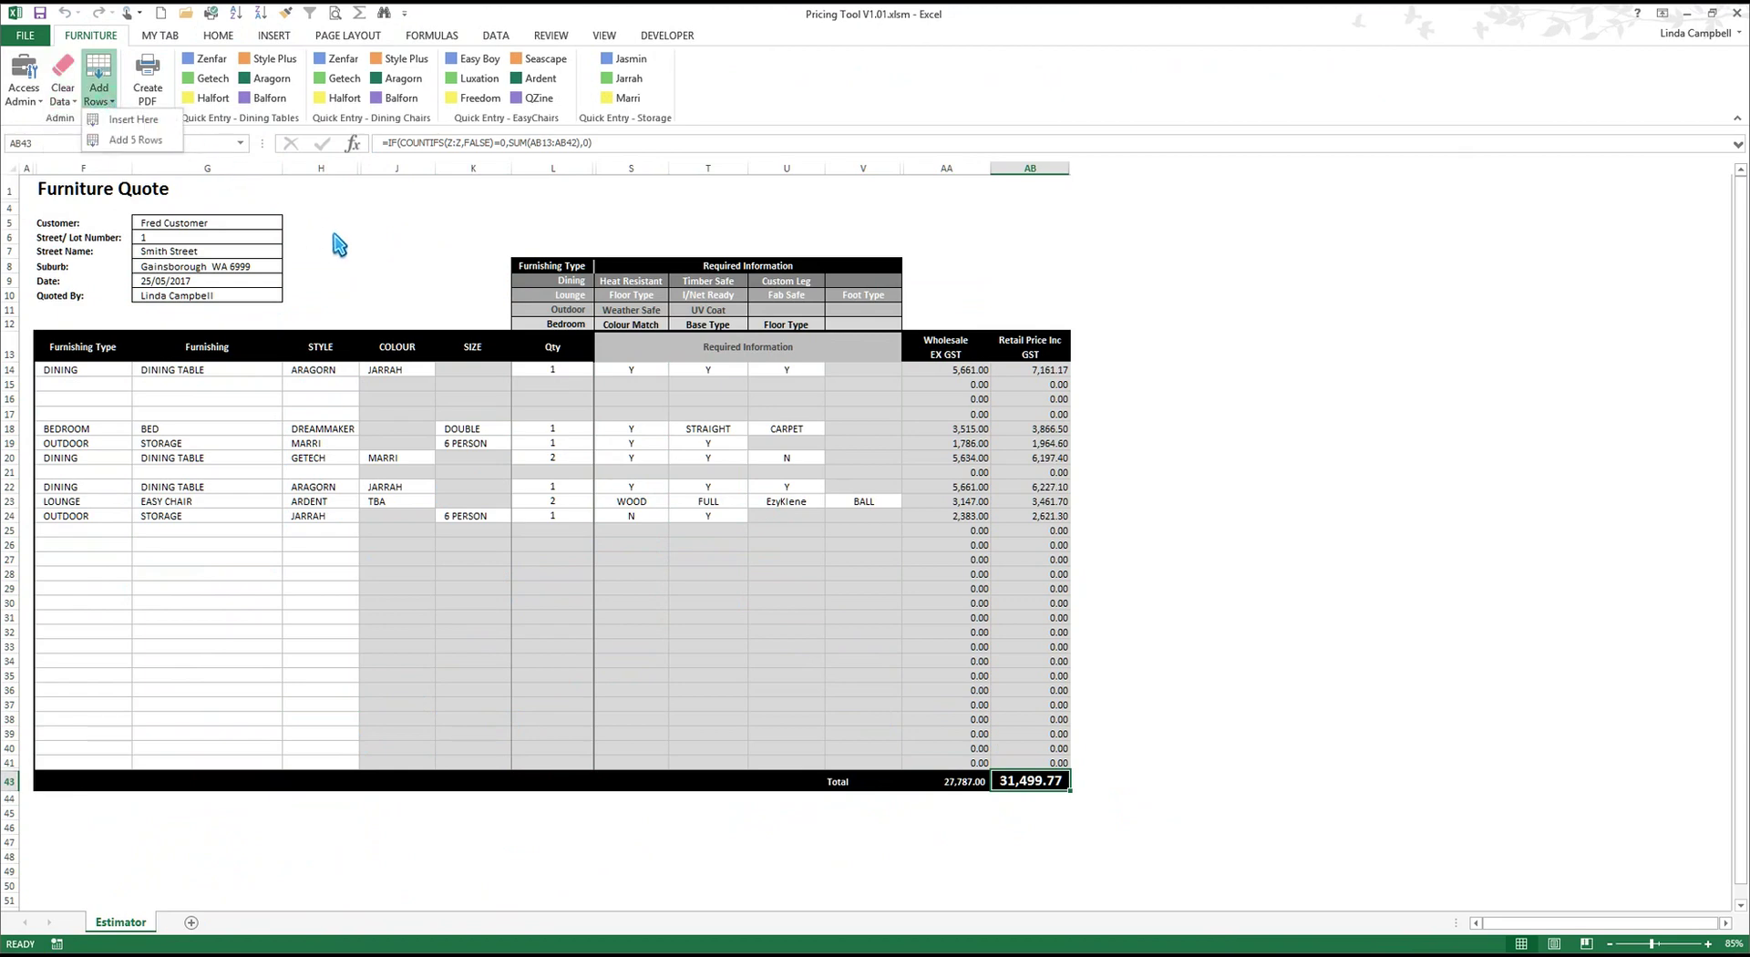
Quick-enter a Luxation easy chair in row 26 and a Marri storage item in row 27 of the quote.
key(Escape)
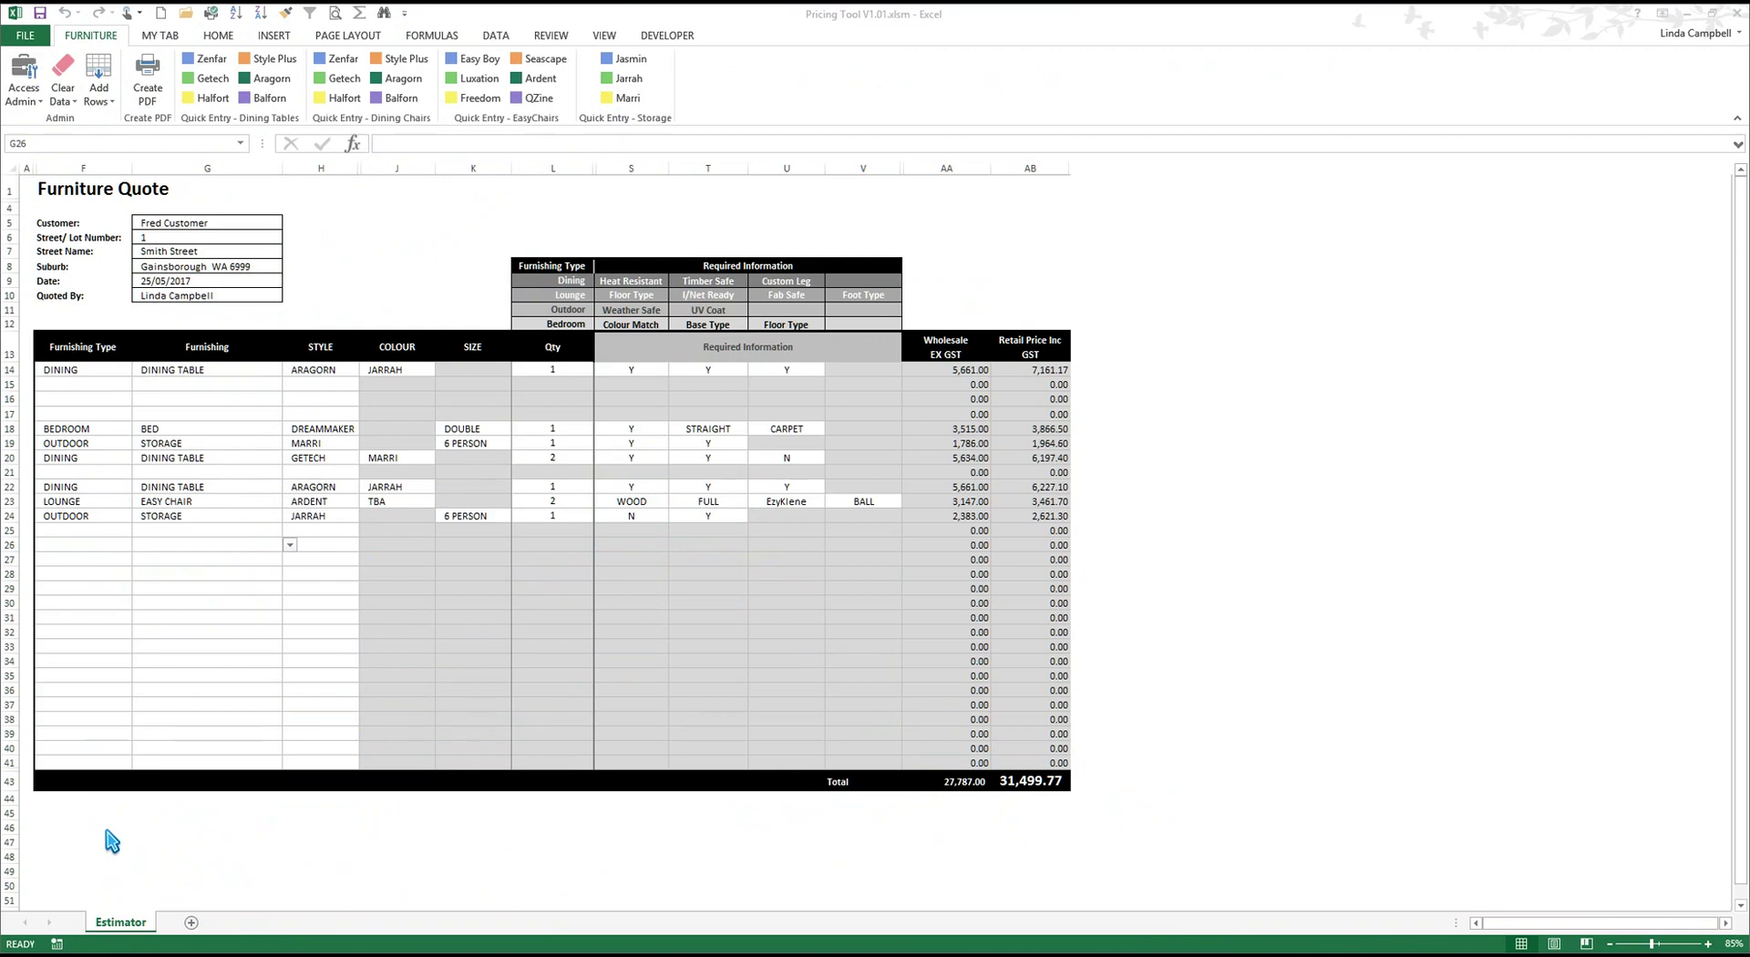
click(473, 79)
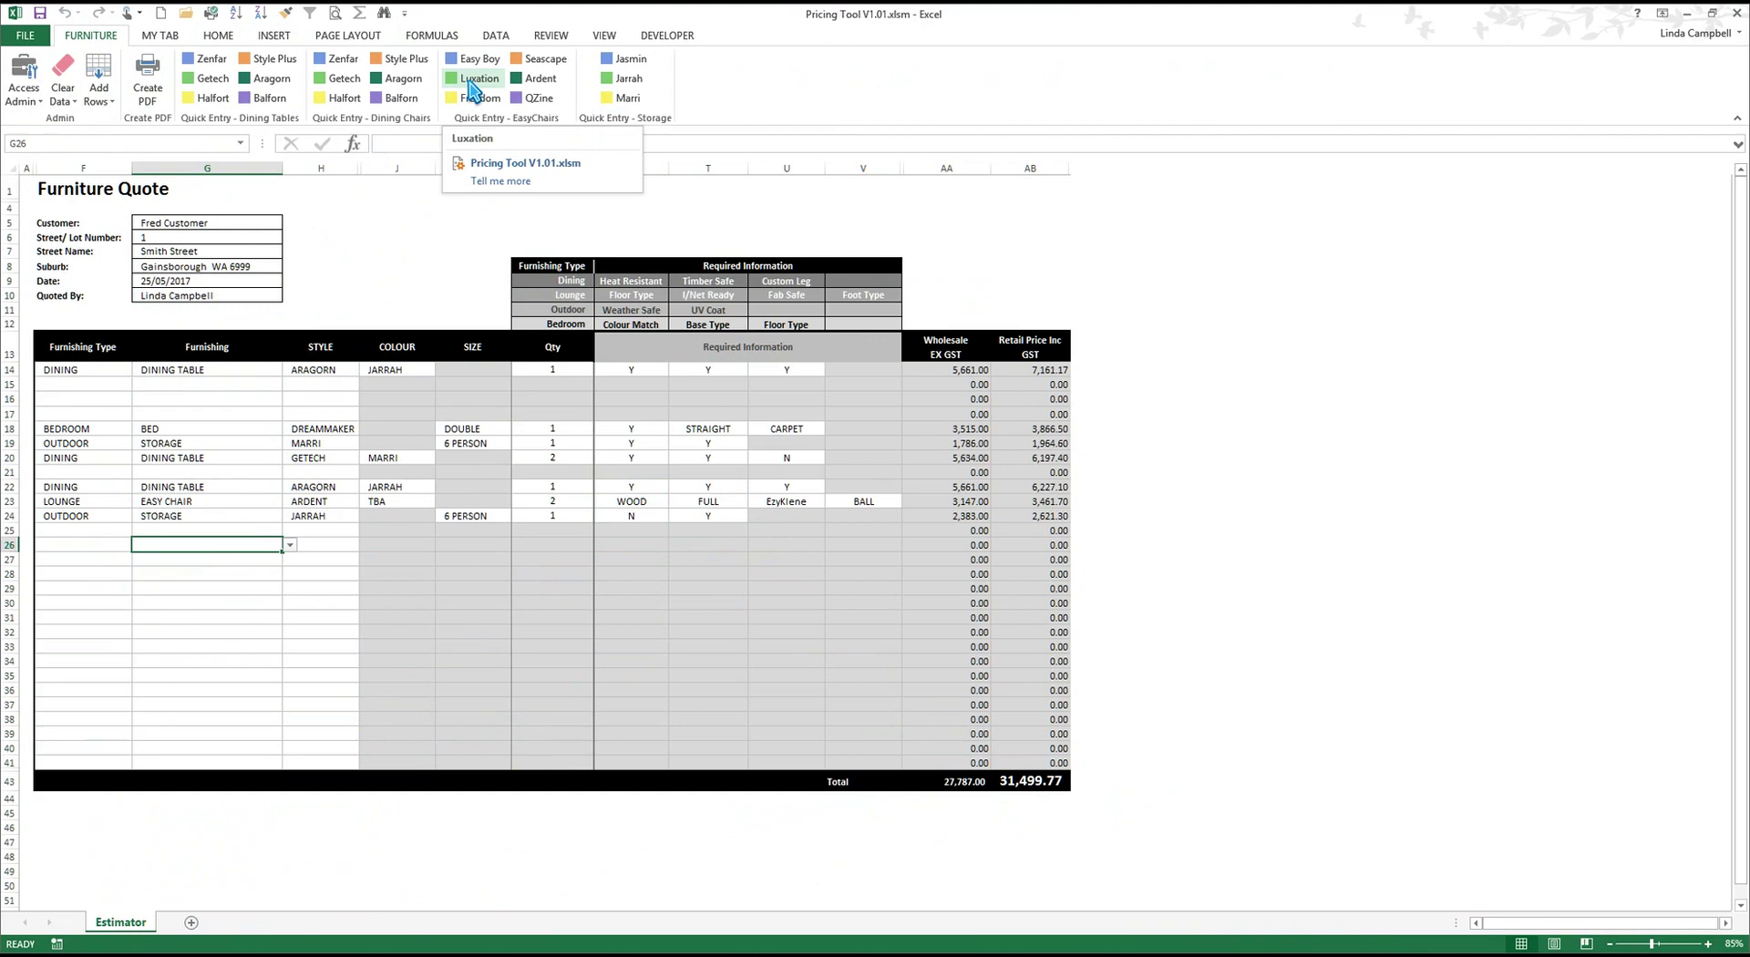
click(469, 81)
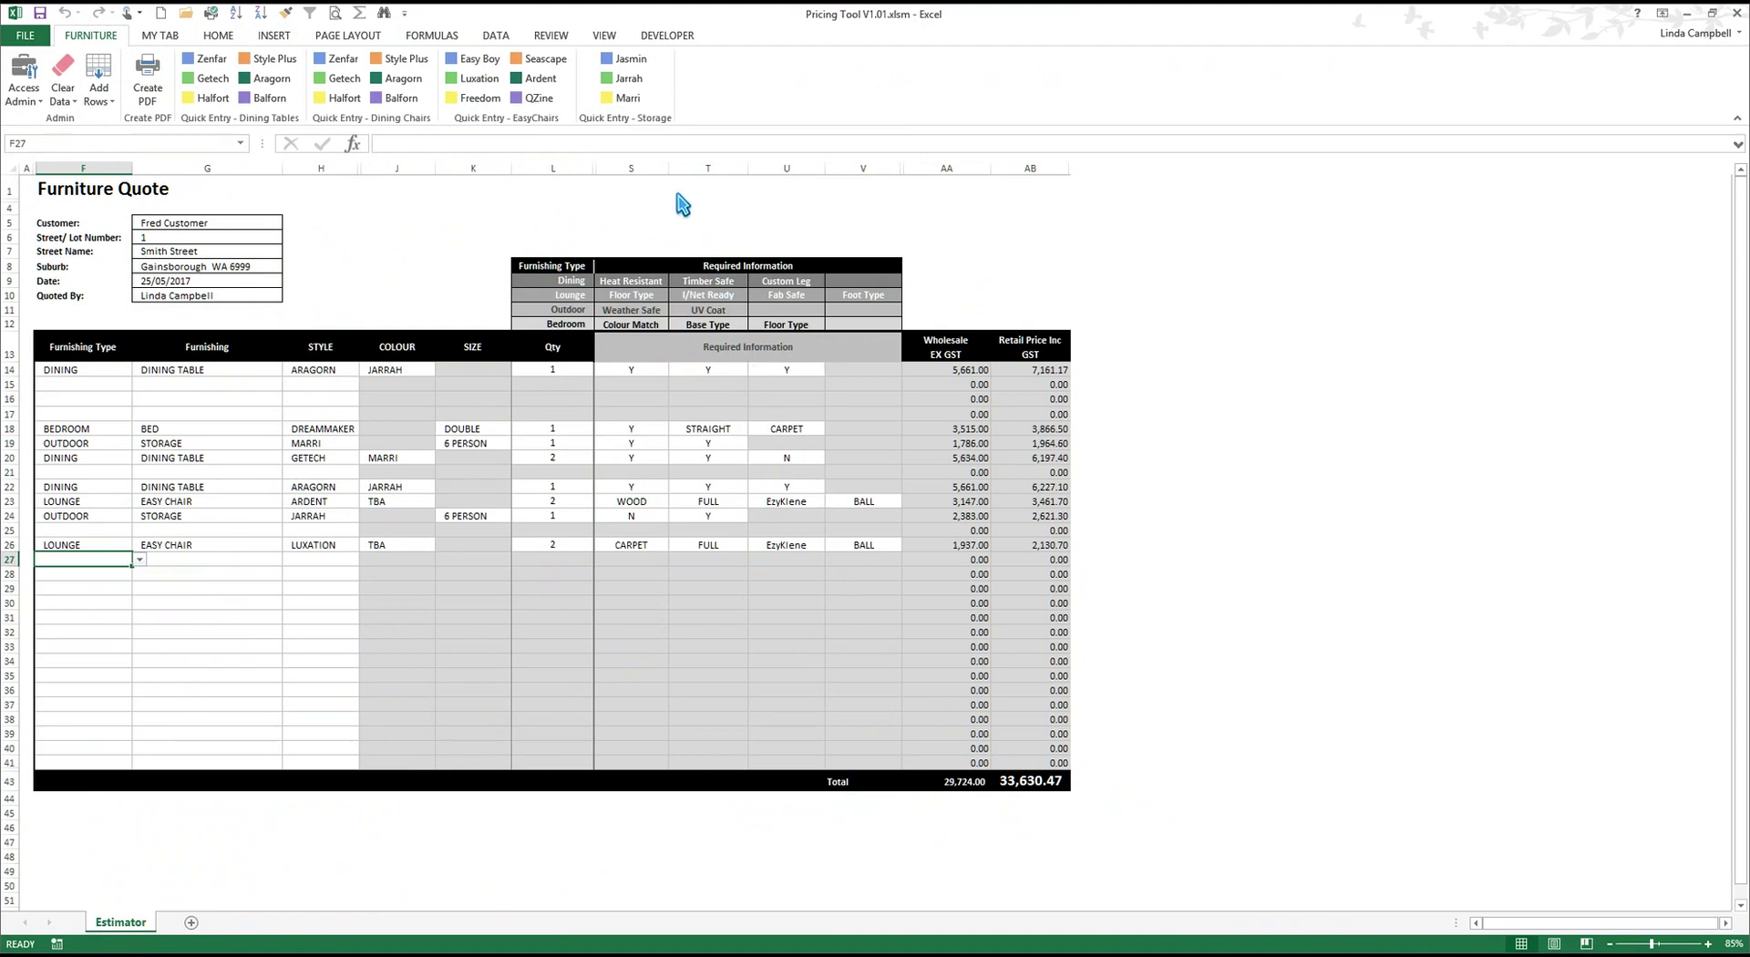
click(629, 98)
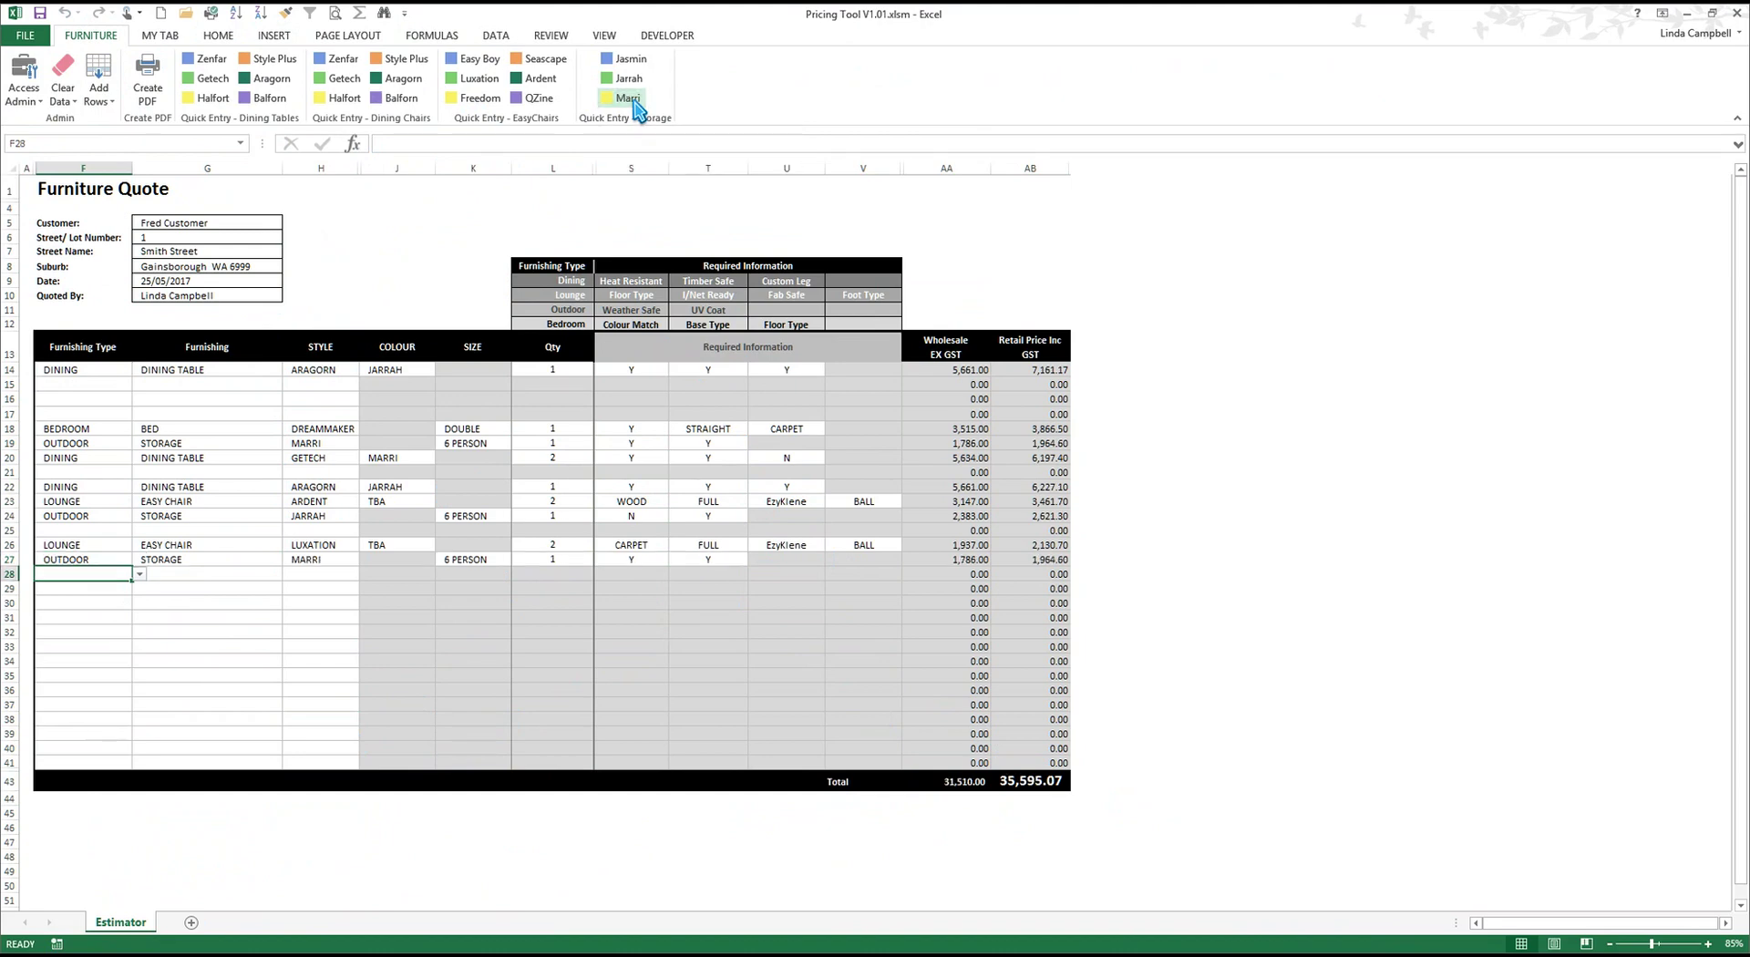
Set Weather Safe to N and the quantity to 2 for the Marri outdoor storage item in row 27.
click(655, 560)
click(676, 559)
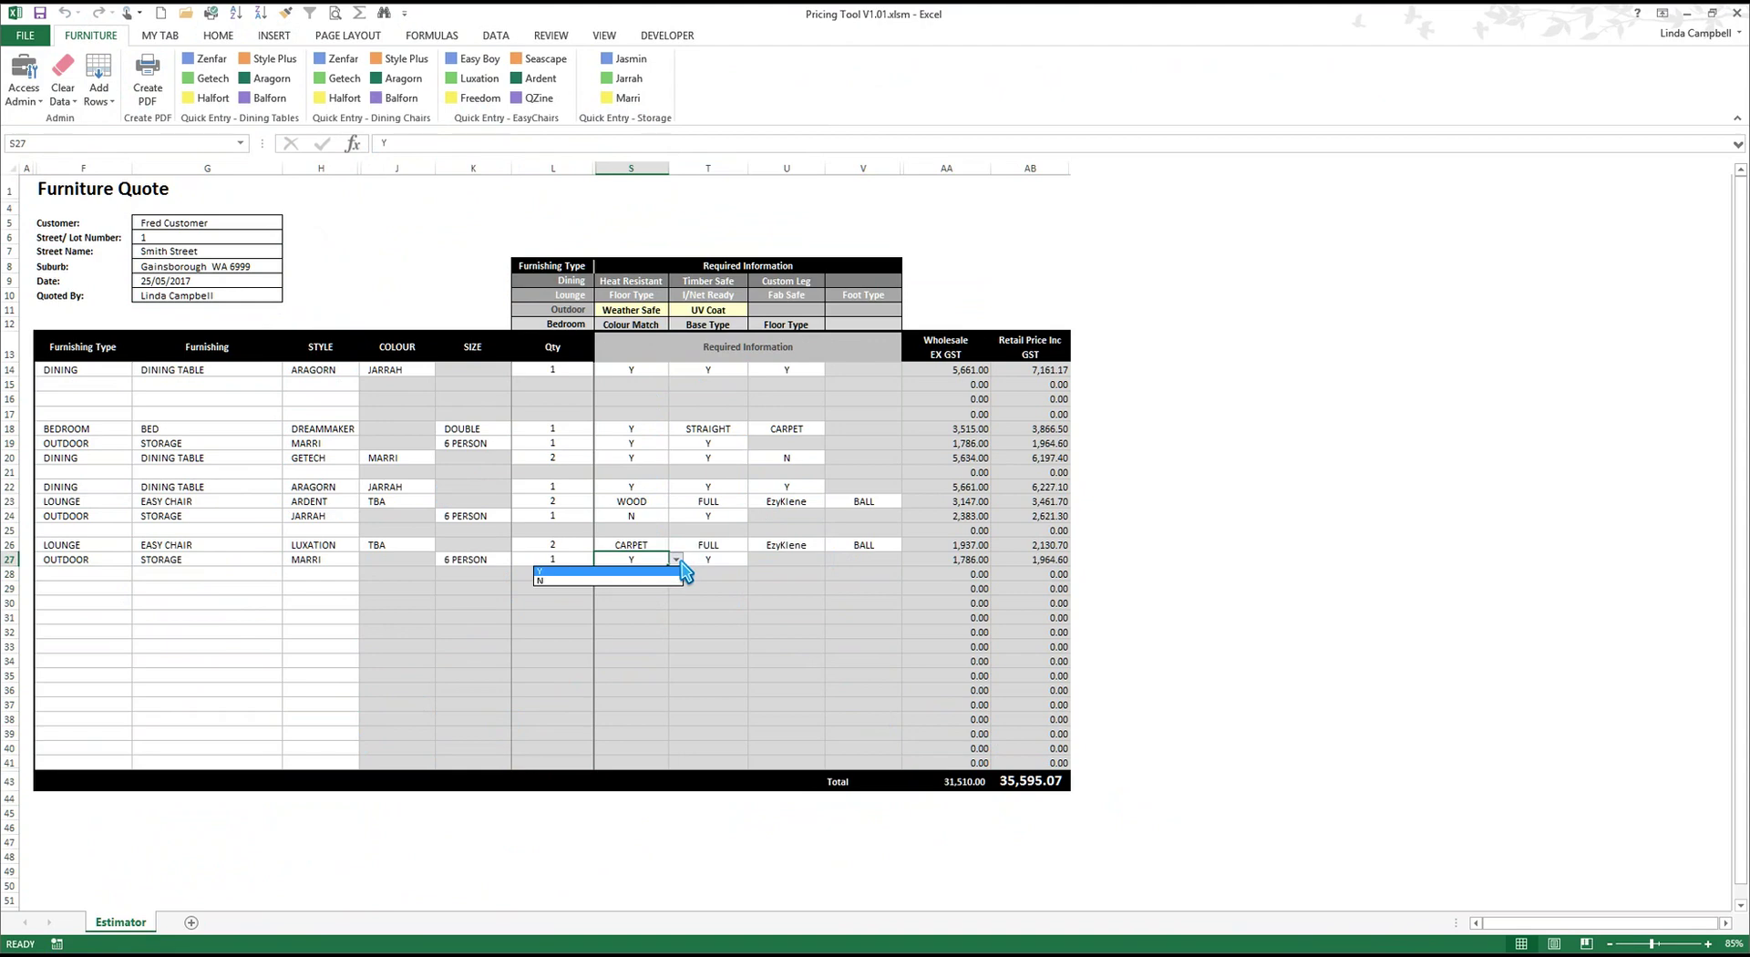
click(673, 583)
text(N)
key(Left)
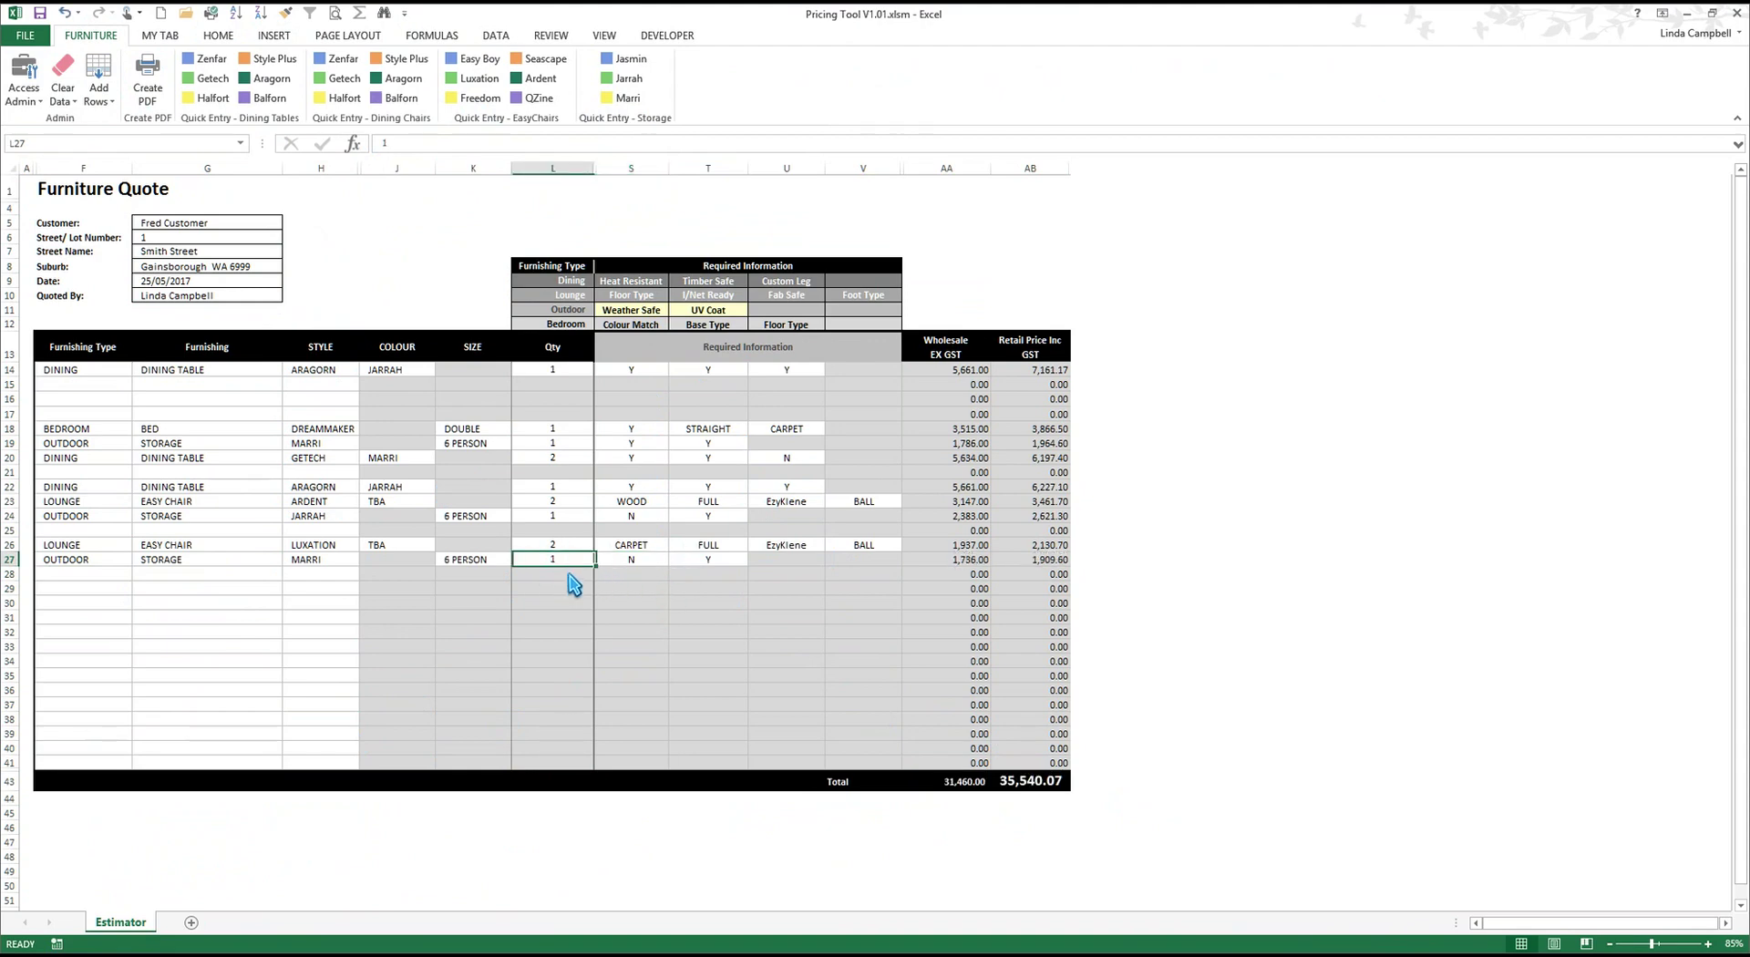
text(2)
key(Return)
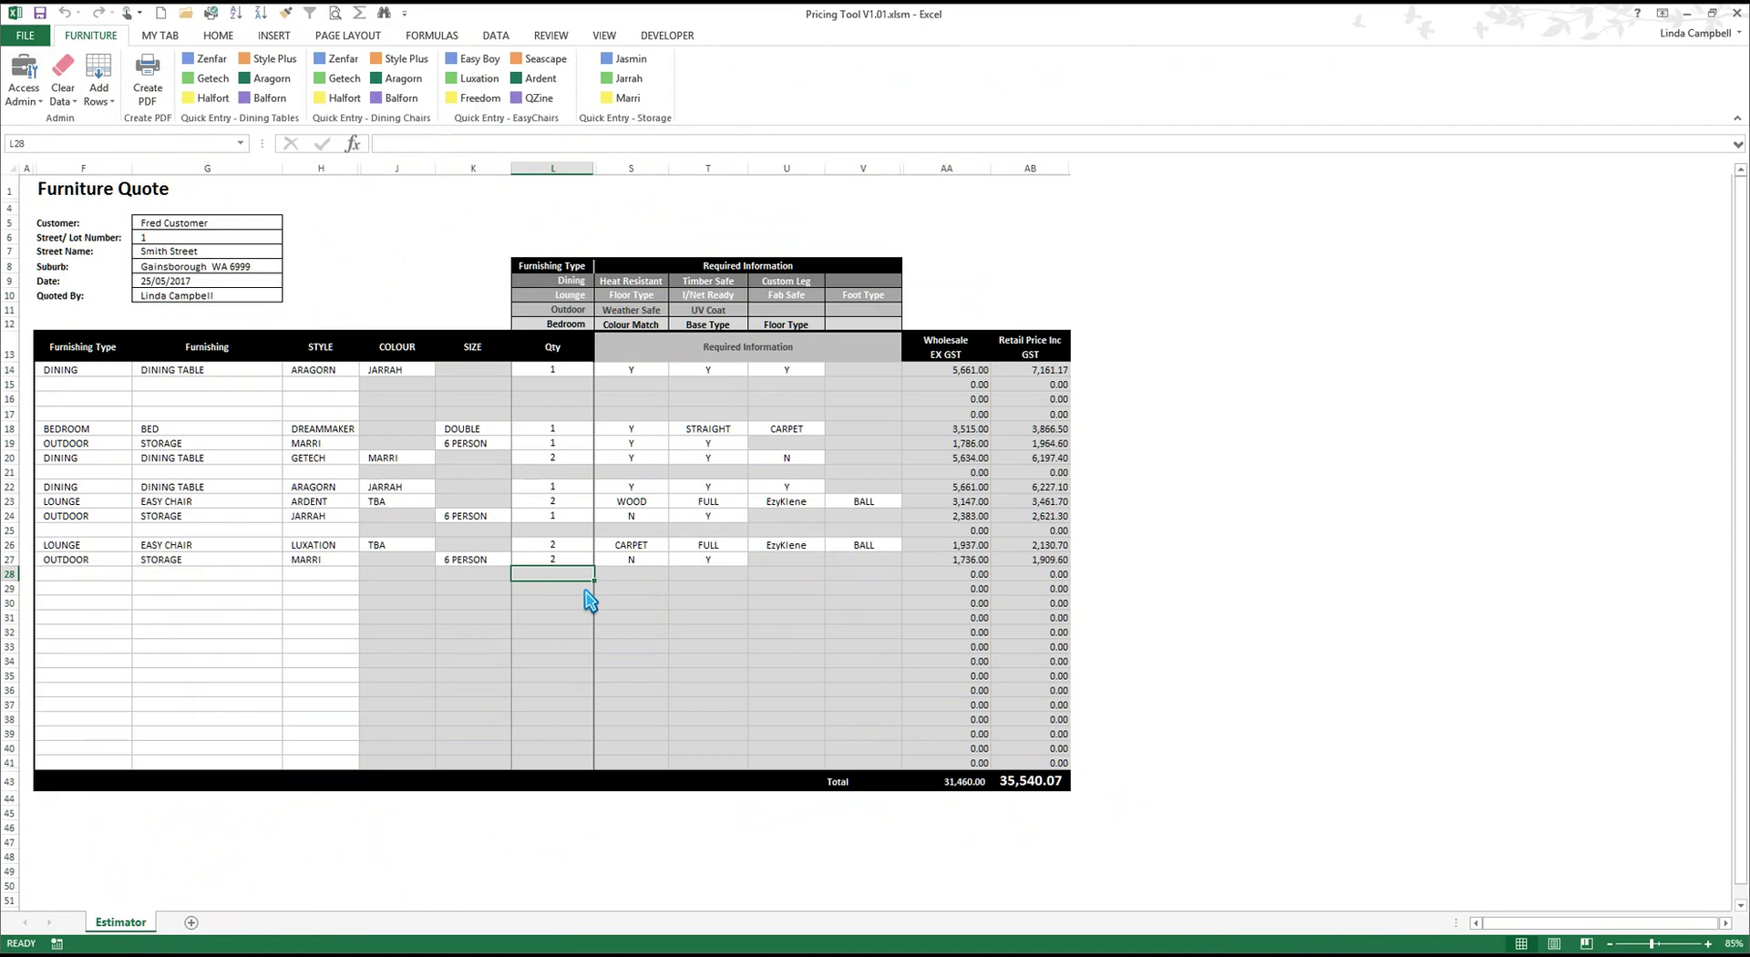